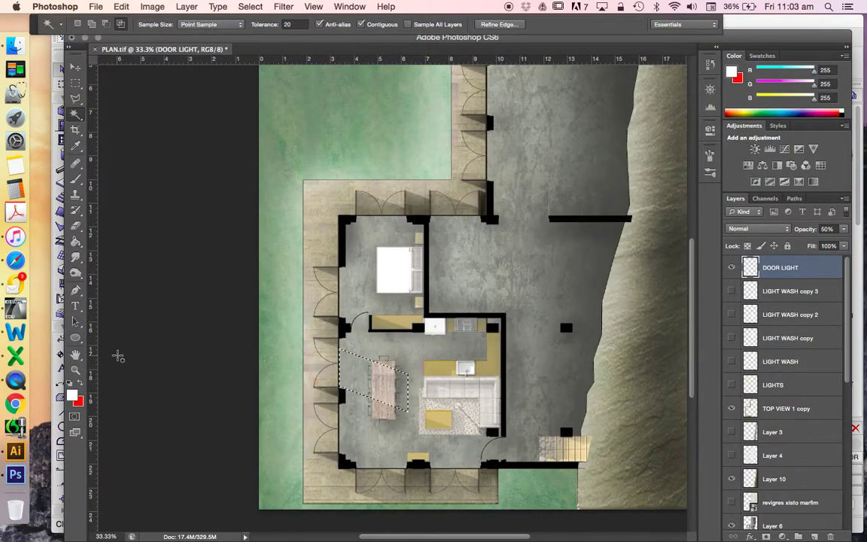
Reorder a layer in the Layers panel, then undo the reorder
scroll(785, 348, "down", 5)
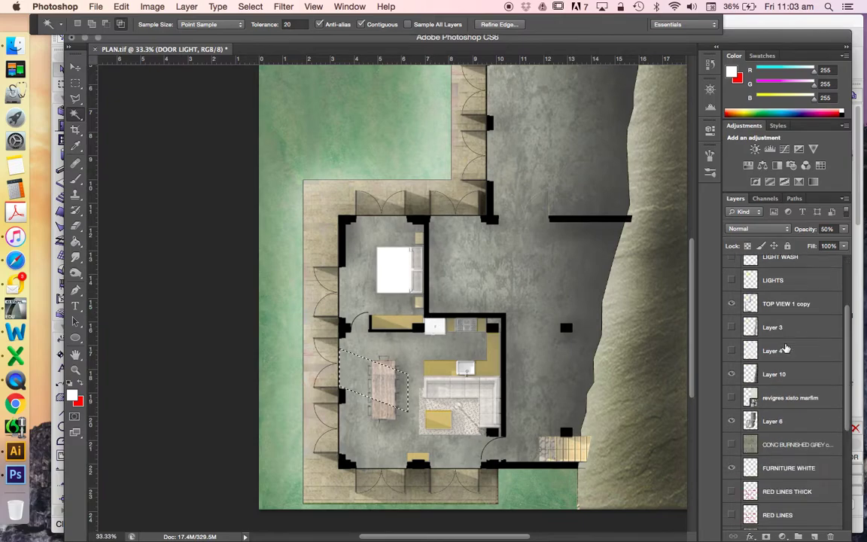
scroll(785, 349, "down", 9)
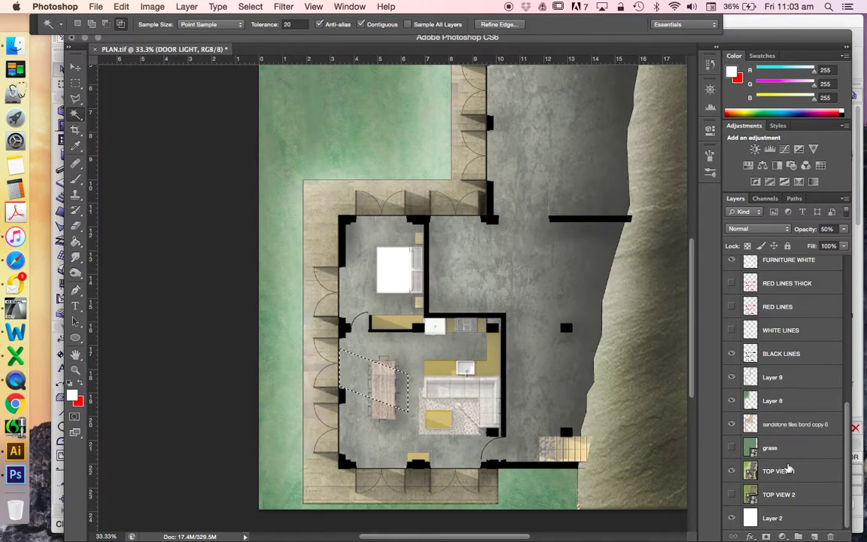
left_click_drag(781, 471, 783, 269)
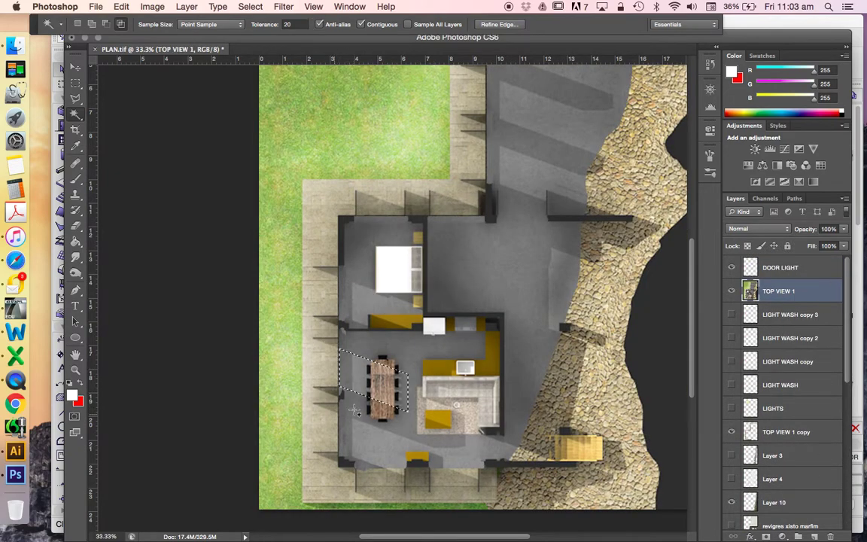
left_click(122, 7)
left_click(143, 22)
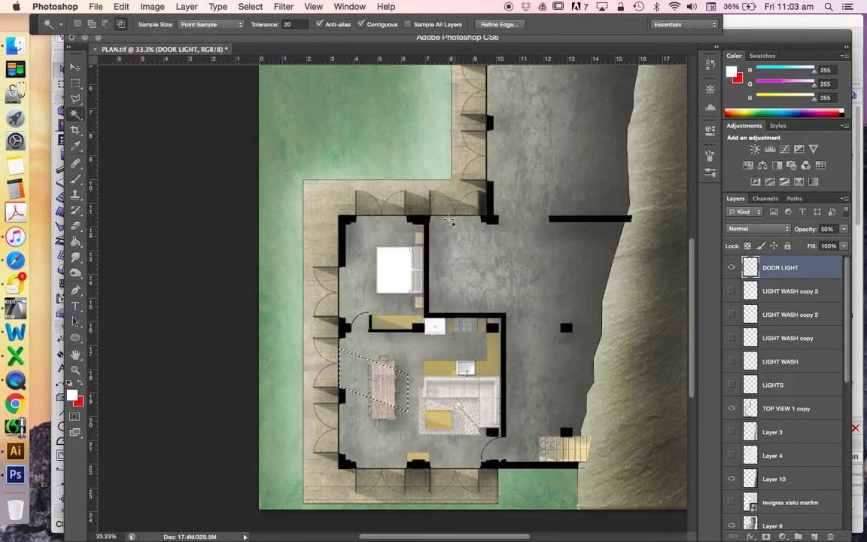
scroll(513, 322, "down", 3)
scroll(513, 322, "up", 1)
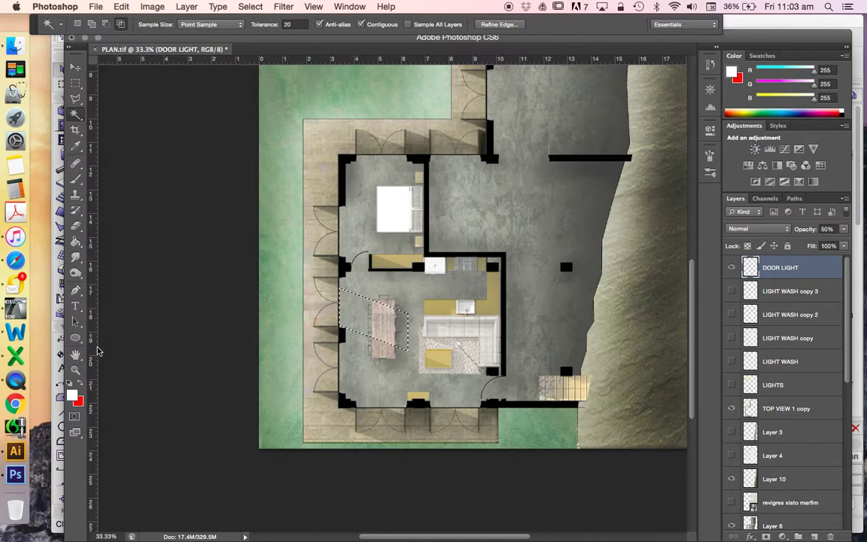
Fill the door-light selection white, then duplicate it and shift the copy to the lower doorway
left_click(78, 242)
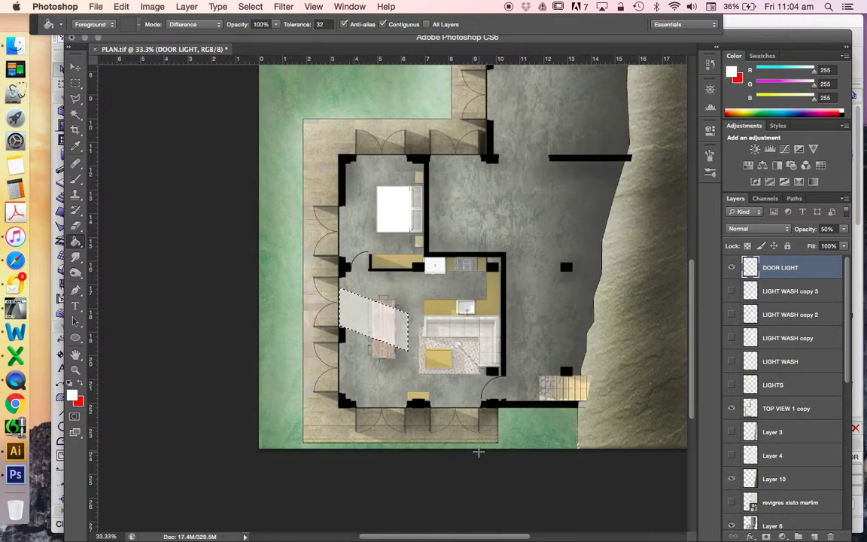
key("super+d")
key("super+j")
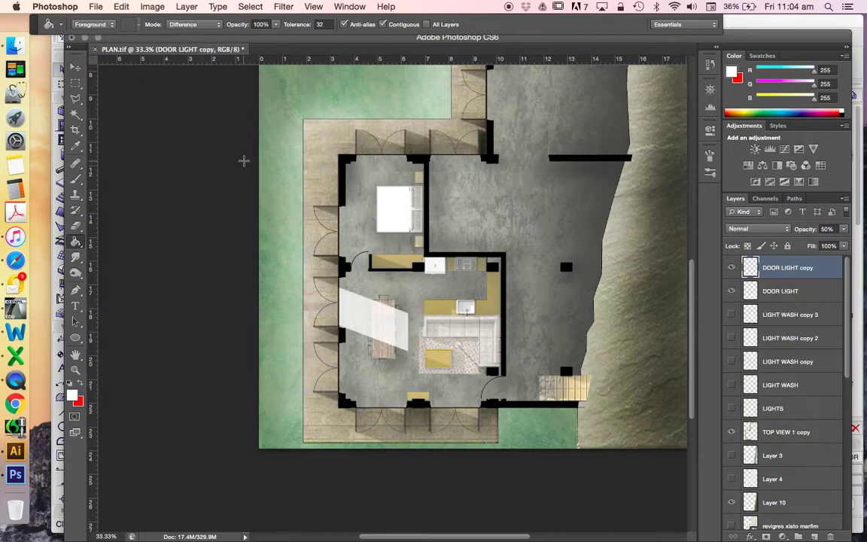
key("v")
left_click_drag(365, 331, 364, 386)
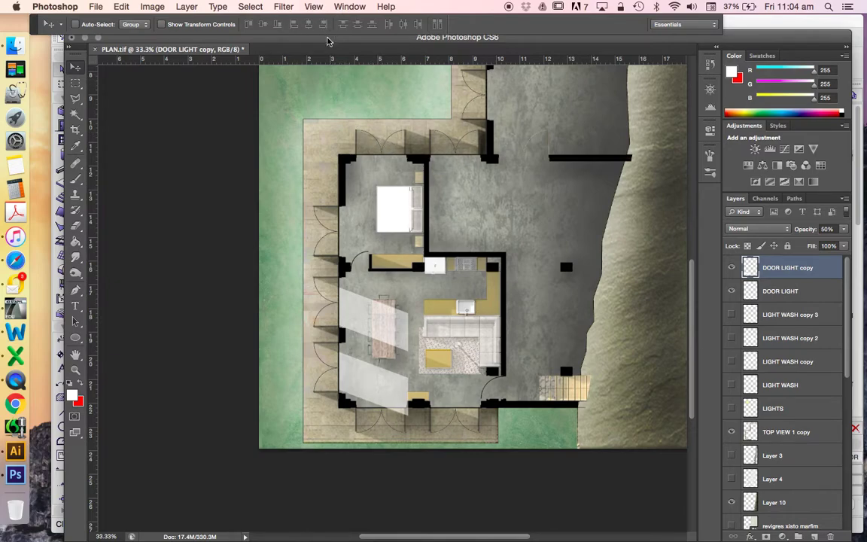
Duplicate the light patch and move the copy up to the bedroom door
key("super+j")
left_click_drag(379, 393, 374, 255)
scroll(509, 311, "up", 5)
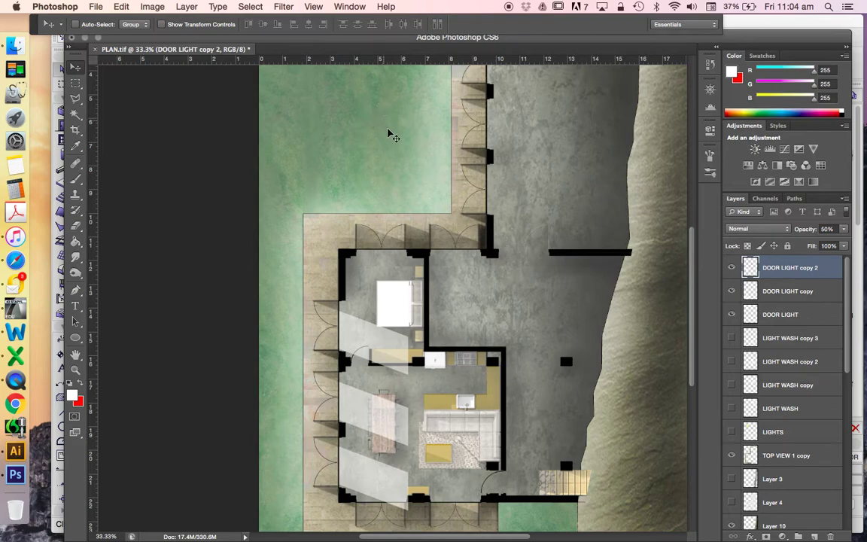
Place three more patch copies on the upper-wing west doors, nudging the first slightly left
key("super+j")
left_click_drag(397, 362, 542, 224)
key("shift+Left")
scroll(578, 218, "up", 4)
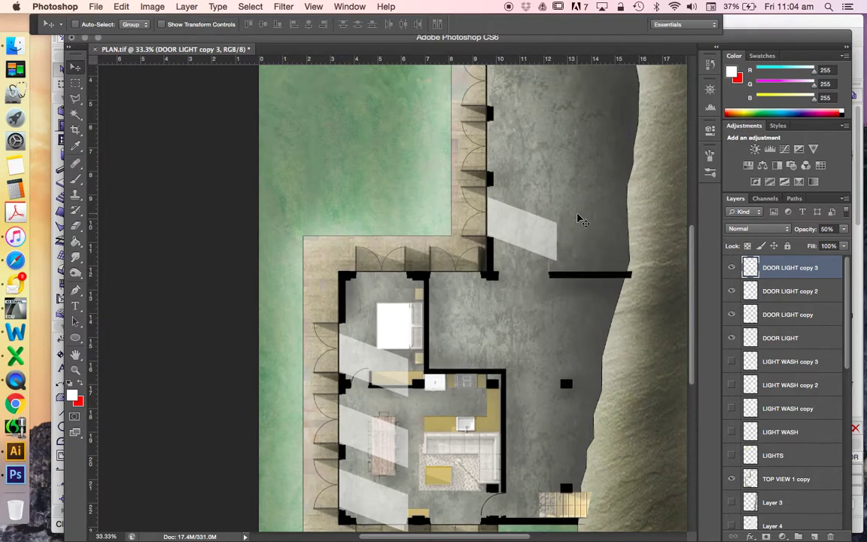
left_click_drag(542, 280, 536, 219)
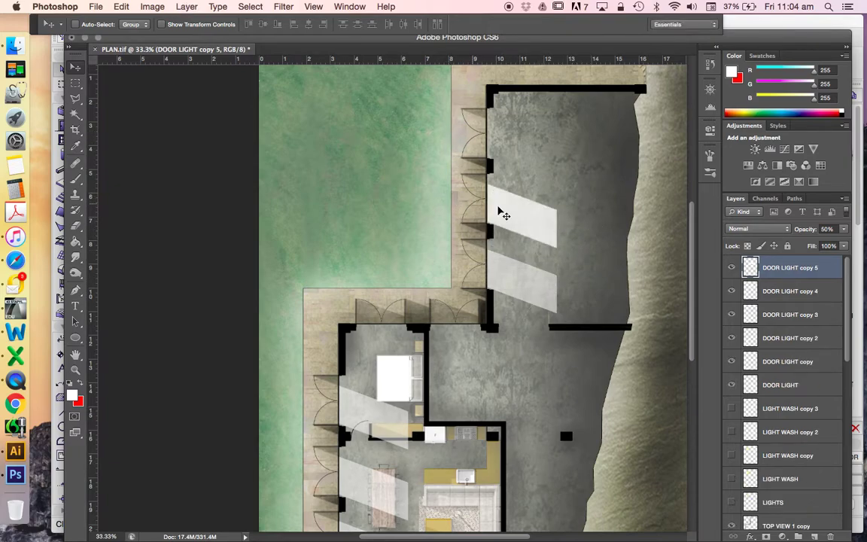
left_click_drag(499, 213, 509, 153)
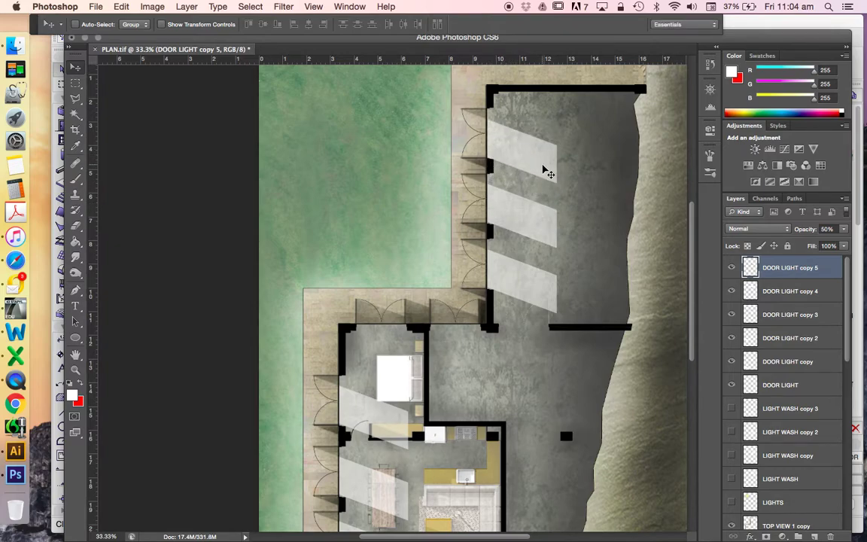
Zoom out to 25% to view the whole plan
scroll(384, 268, "down", 2)
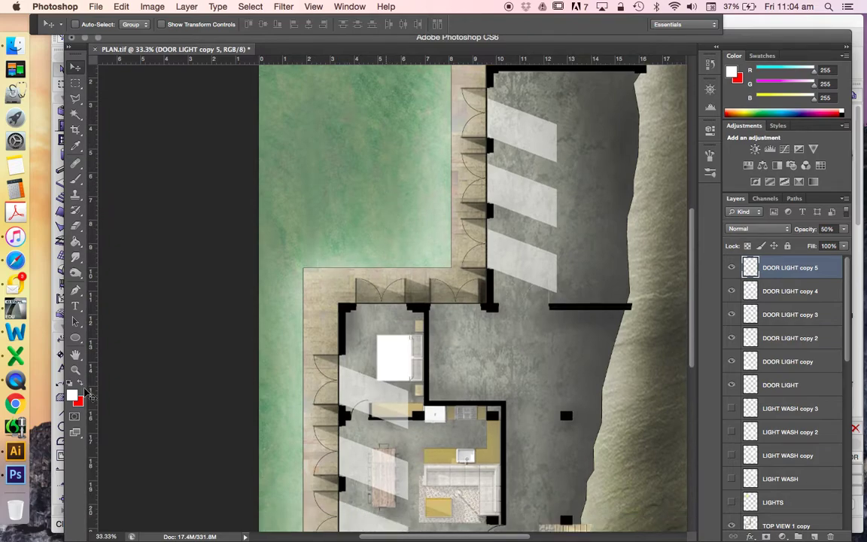
left_click(75, 369)
left_click(305, 249, "alt")
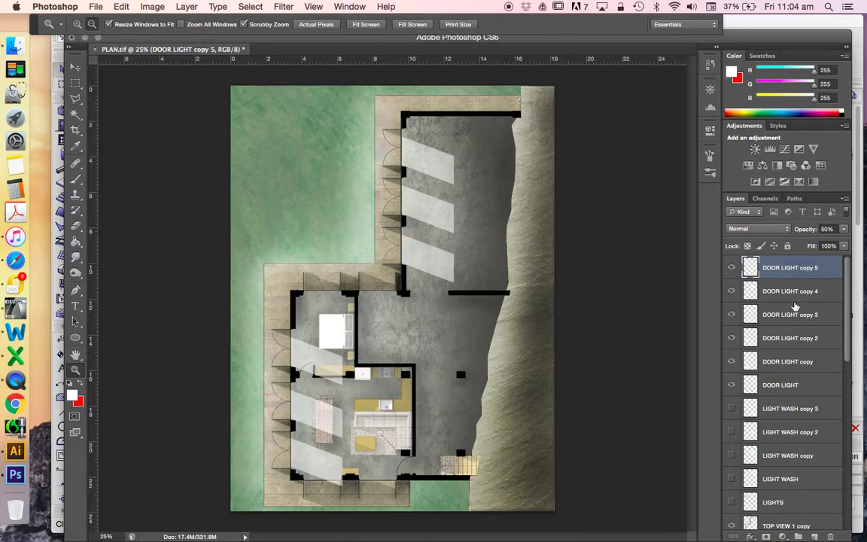
Select all six DOOR LIGHT layers and merge them into DOOR LIGHT copy 5
left_click(786, 386, "shift")
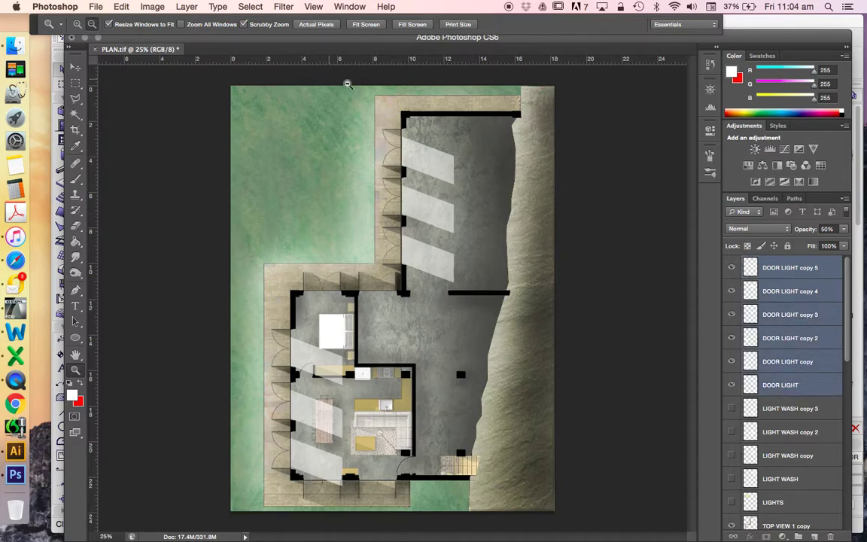
left_click(187, 7)
mouse_move(184, 21)
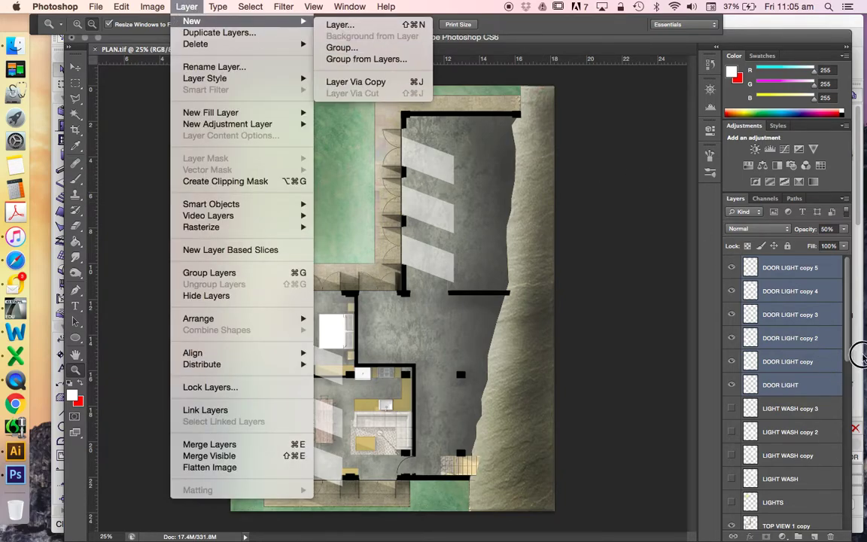
right_click(769, 313)
right_click(780, 317)
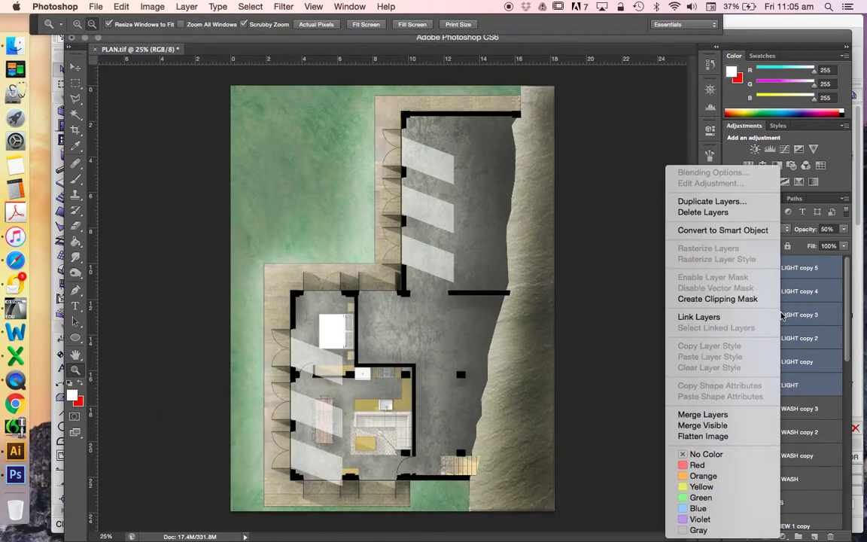
left_click(738, 414)
left_click(188, 7)
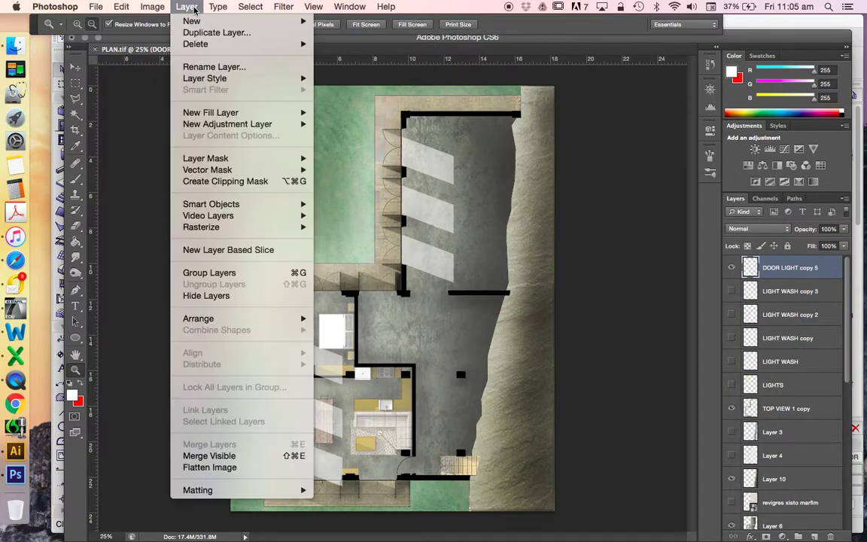
left_click(636, 286)
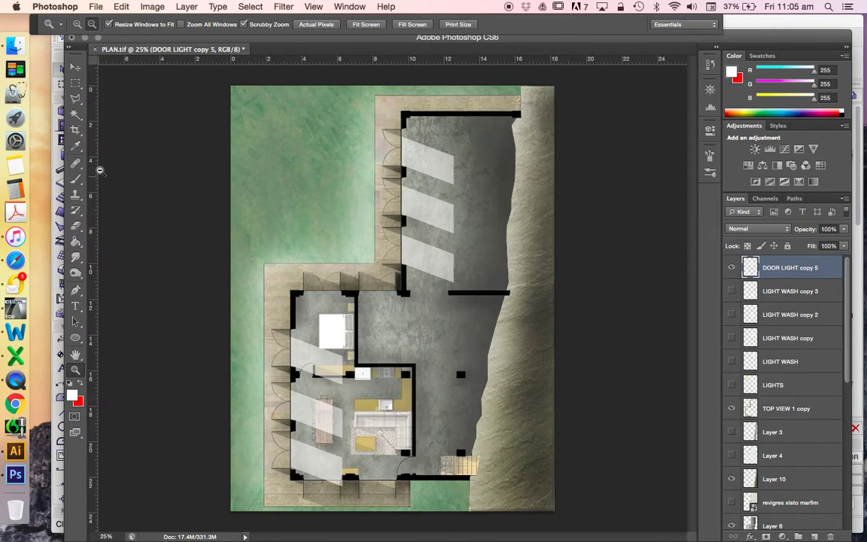
Zoom in on the bedroom door and remove the patch section overlapping the kitchen counter
left_click(302, 393)
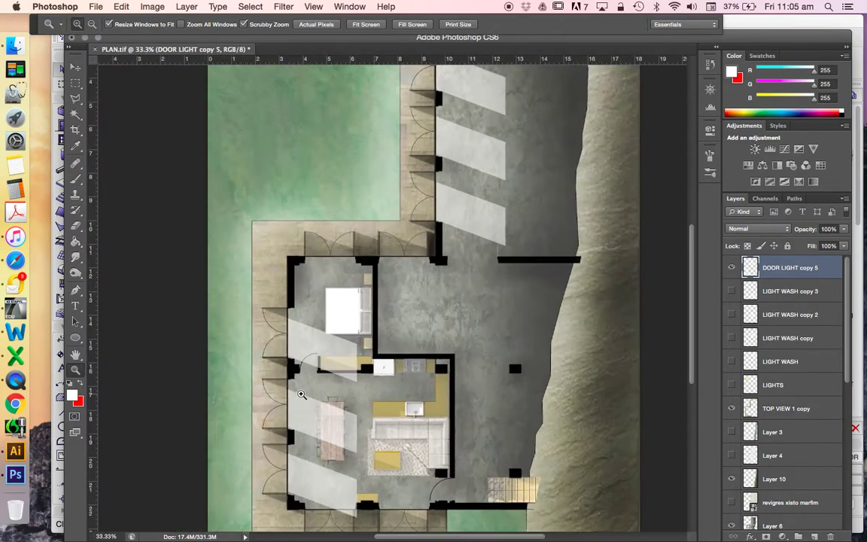
left_click_drag(302, 392, 358, 384)
left_click(76, 83)
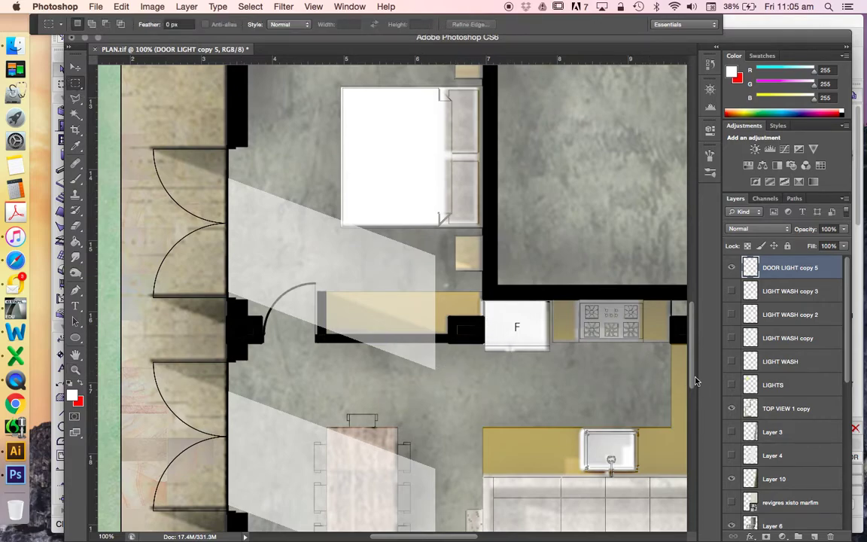
left_click_drag(493, 384, 318, 295)
scroll(508, 237, "down", 3)
scroll(508, 236, "down", 10)
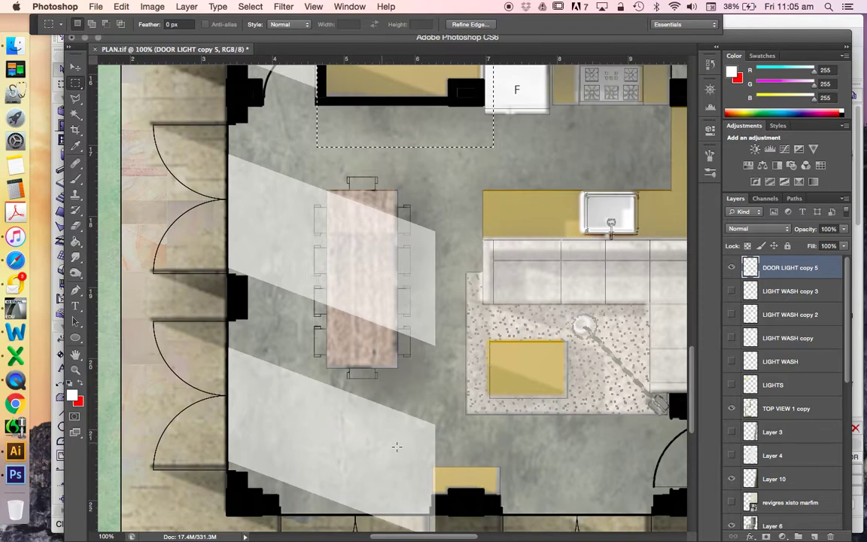
scroll(367, 342, "down", 2)
left_click_drag(466, 509, 434, 476)
key("super+d")
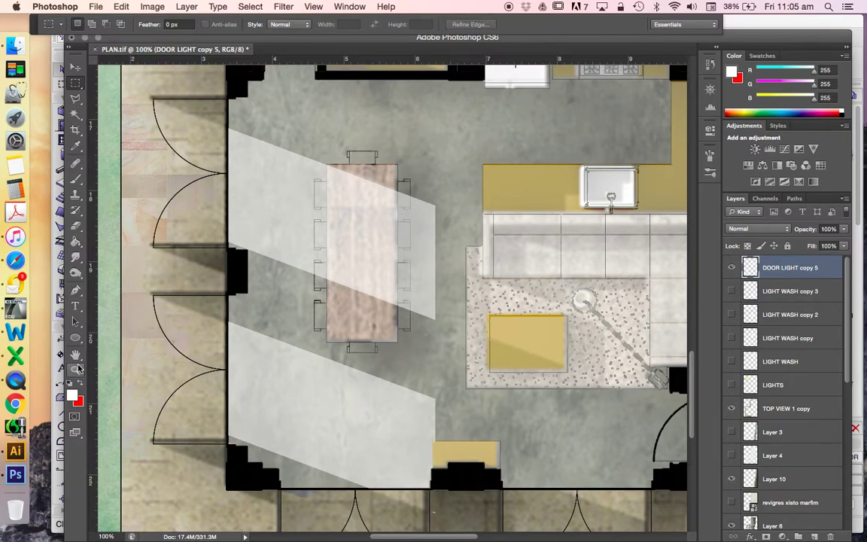
key("z")
left_click(259, 181, "alt")
left_click(258, 181, "alt")
left_click(258, 182, "alt")
left_click(258, 182, "alt")
scroll(802, 348, "down", 1)
scroll(801, 348, "up", 1)
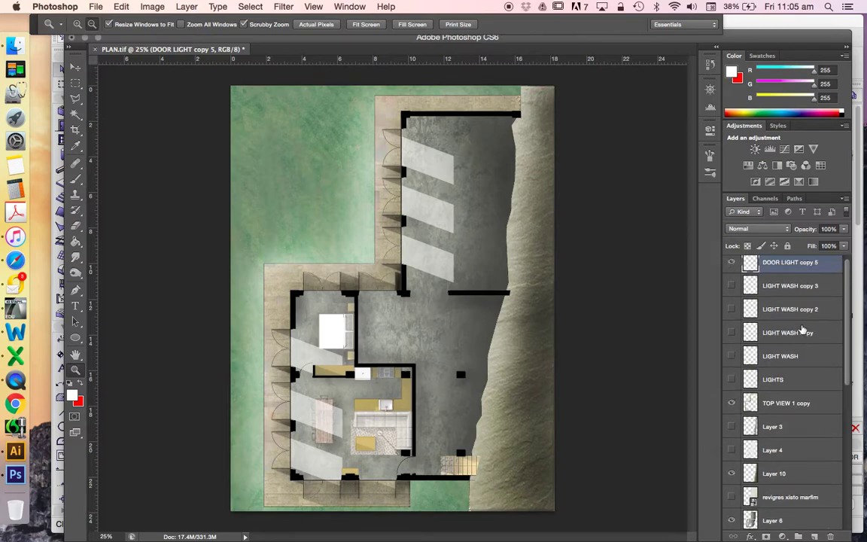
left_click_drag(783, 267, 784, 510)
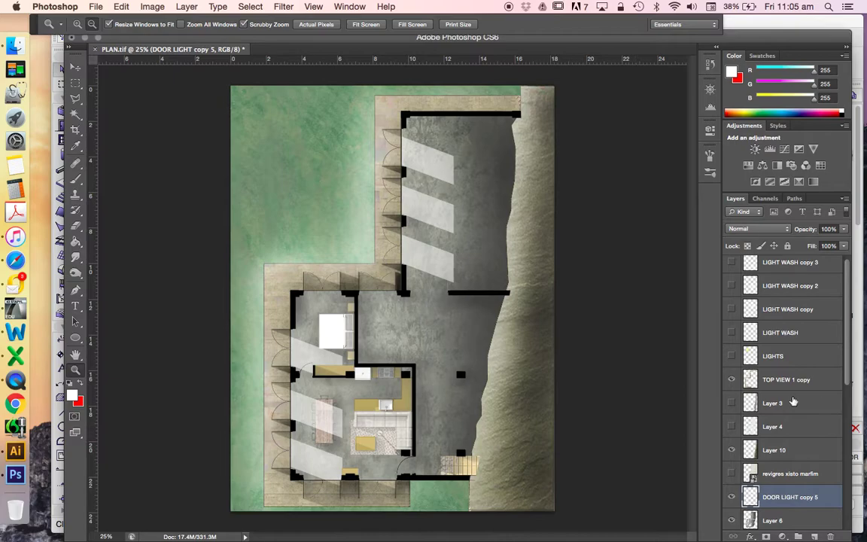
scroll(803, 401, "down", 4)
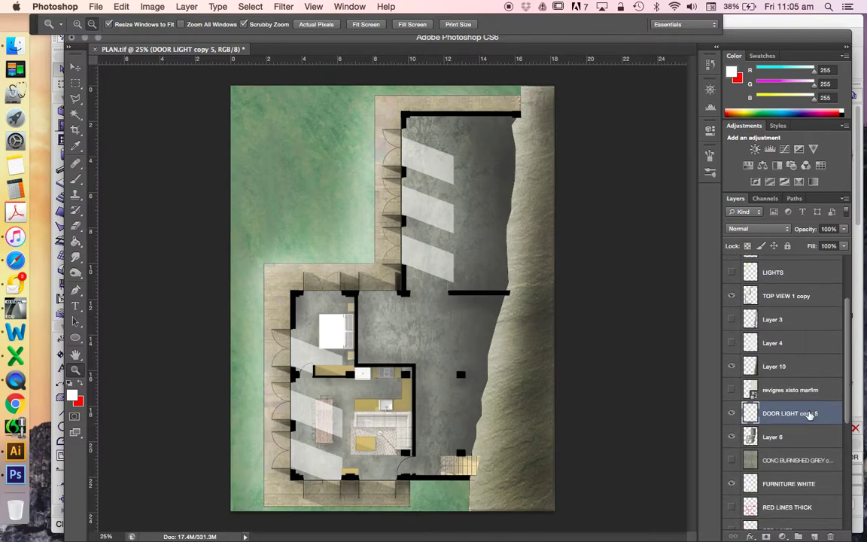
scroll(809, 414, "down", 2)
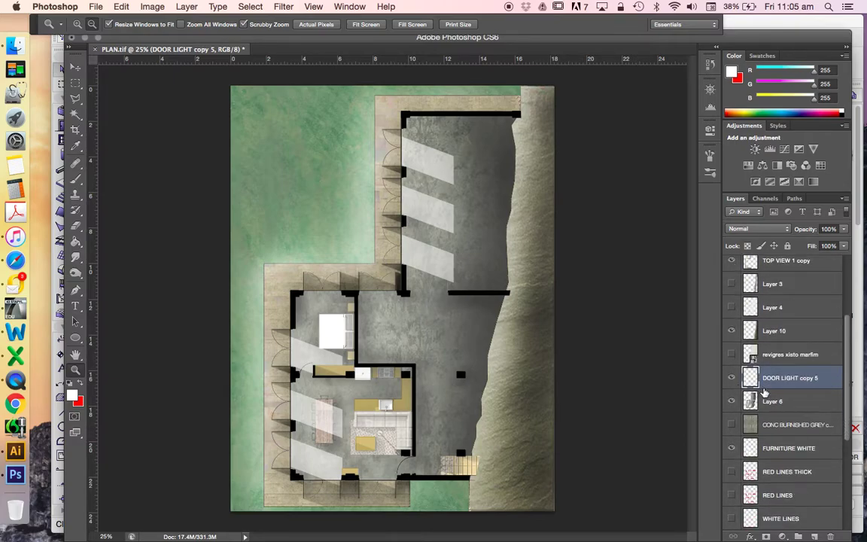
left_click(731, 377)
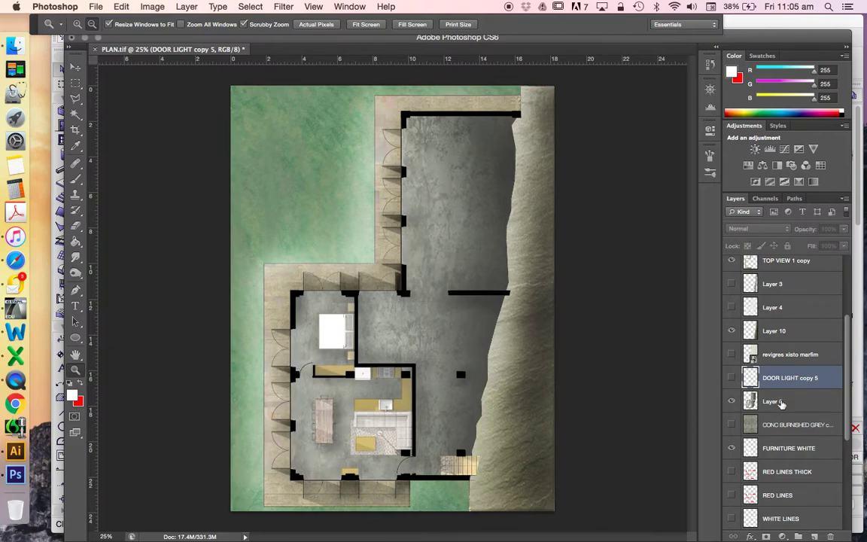
left_click(730, 402)
left_click(730, 402)
left_click(730, 402)
left_click(730, 402)
left_click(730, 378)
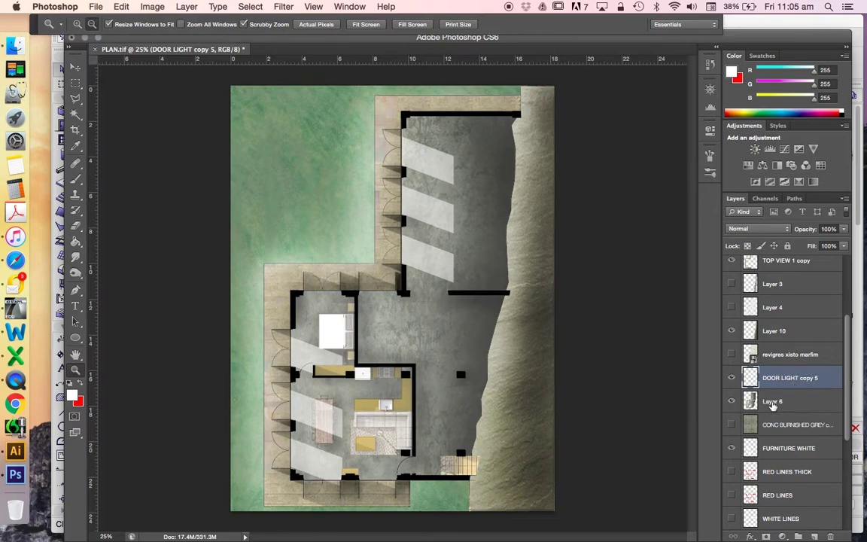
left_click(773, 403)
left_click(768, 378)
Try Multiply, 42% opacity and Soft Light on DOOR LIGHT copy 5, settling on Lighten
left_click(752, 231)
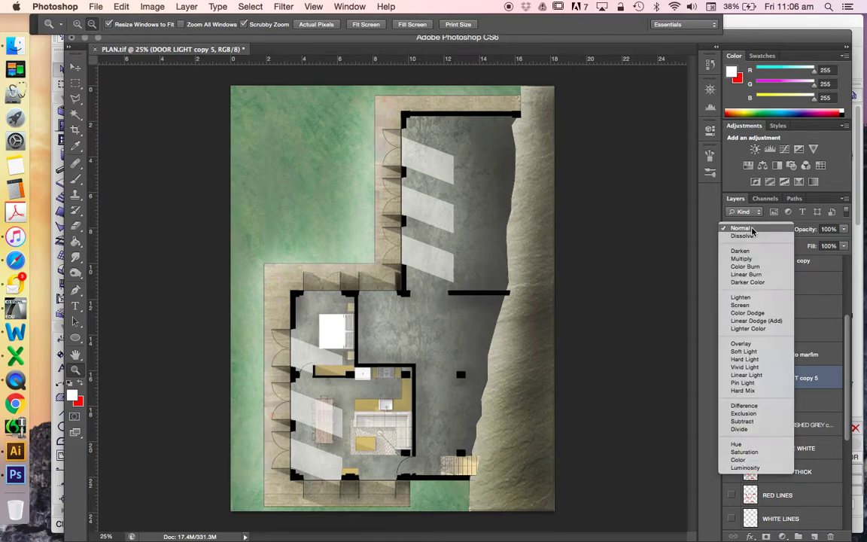
left_click(751, 259)
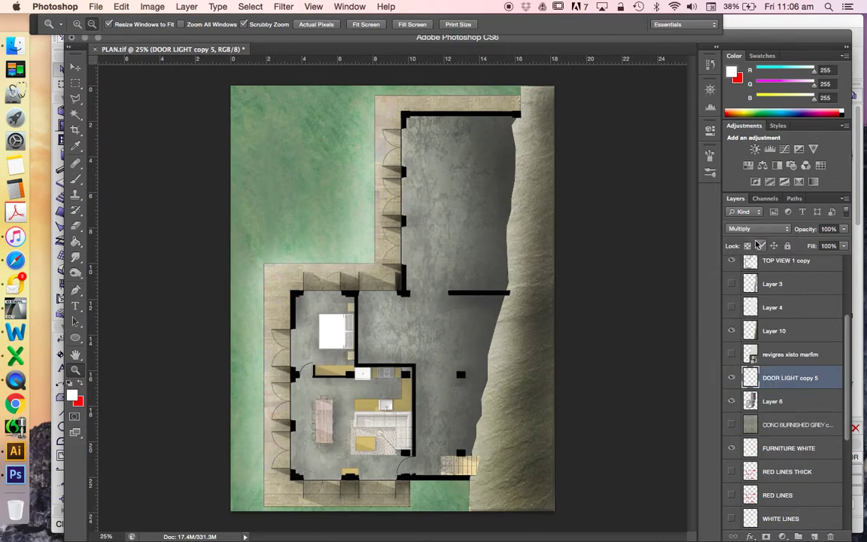
left_click(759, 229)
left_click(742, 196)
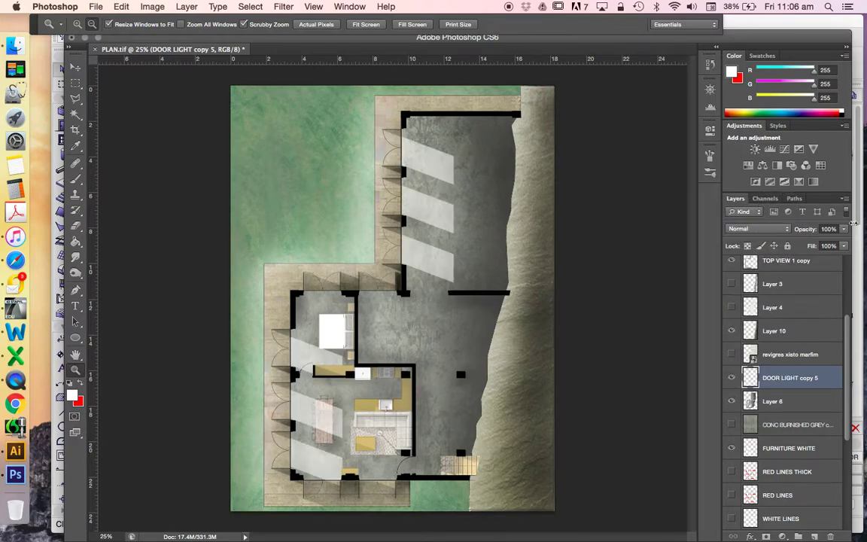
left_click(843, 229)
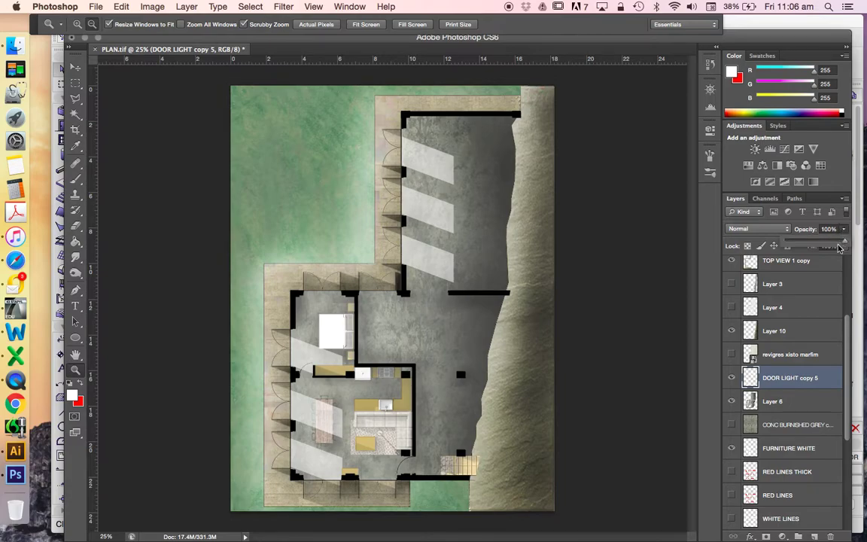
mouse_move(839, 249)
left_mouse_down()
mouse_move(809, 245)
mouse_move(845, 246)
left_mouse_up()
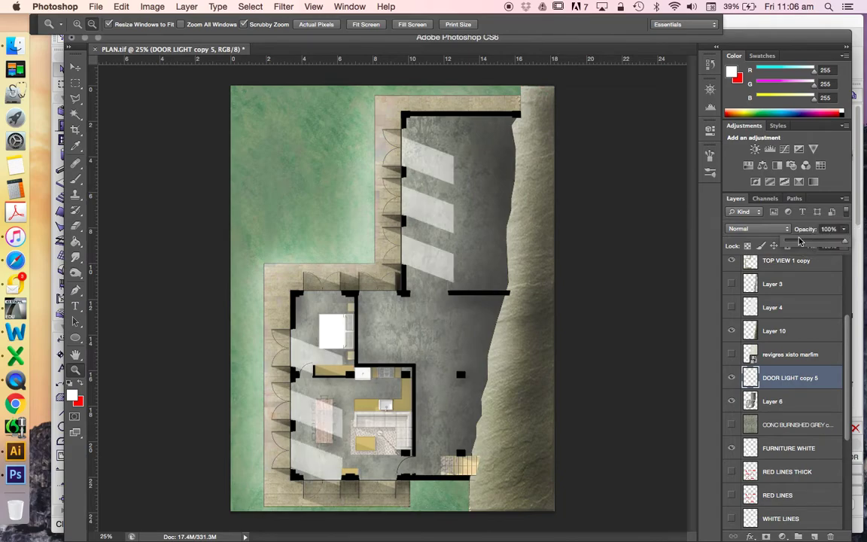
left_click(756, 229)
left_click(757, 298)
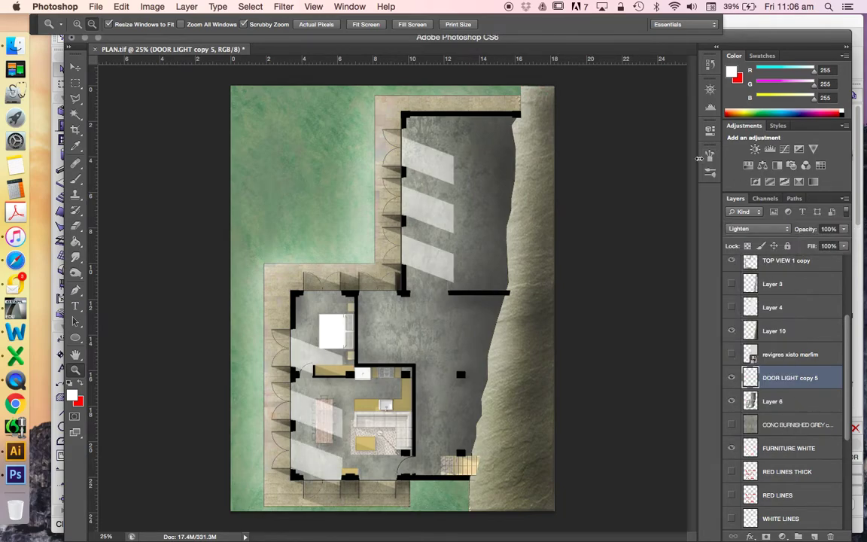
left_click(755, 234)
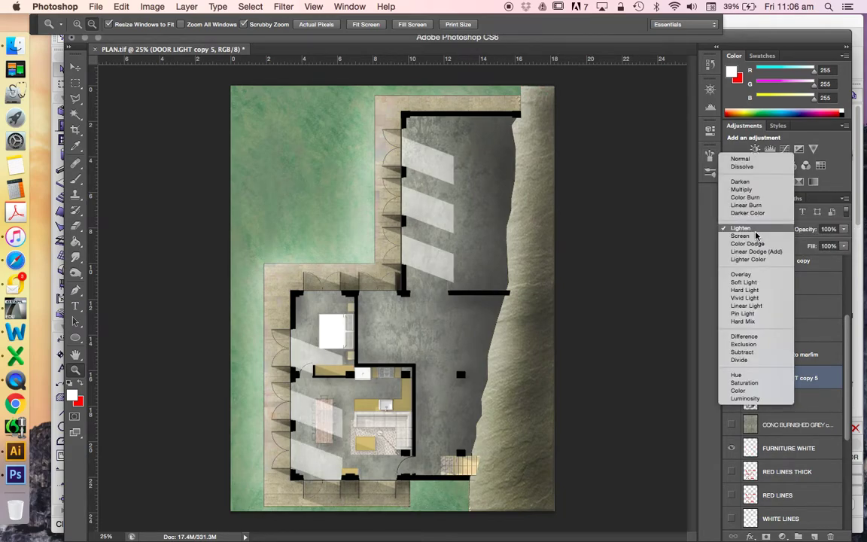
left_click(752, 284)
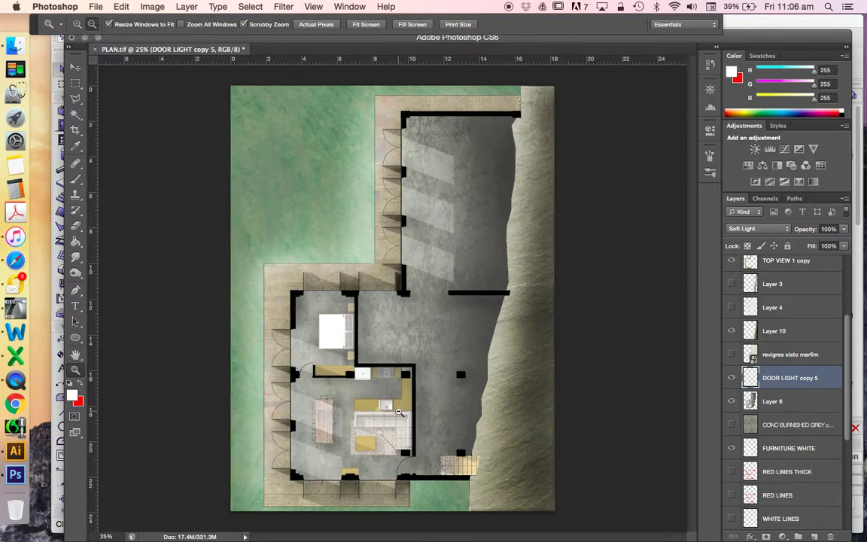
key("shift+alt+g")
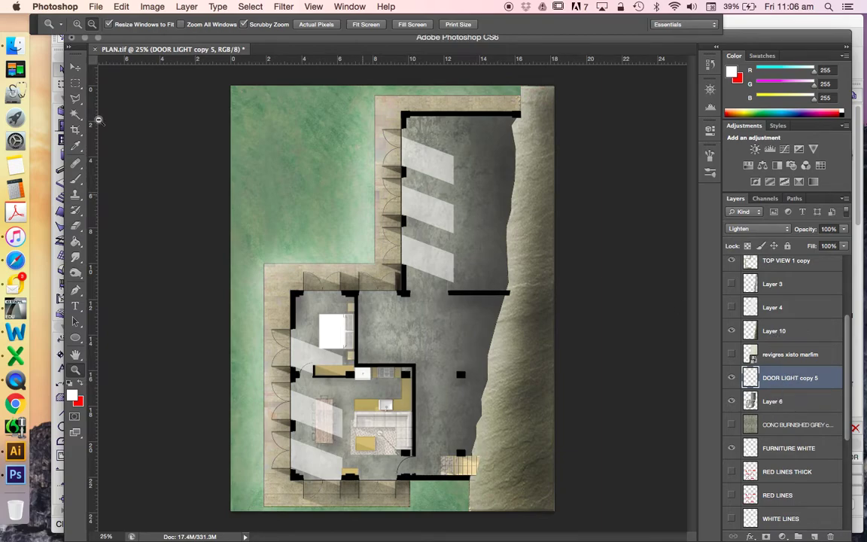
Magic Wand-select all six light stripes: three upper, bedroom, and two living-area
left_click(76, 113)
left_click(417, 163)
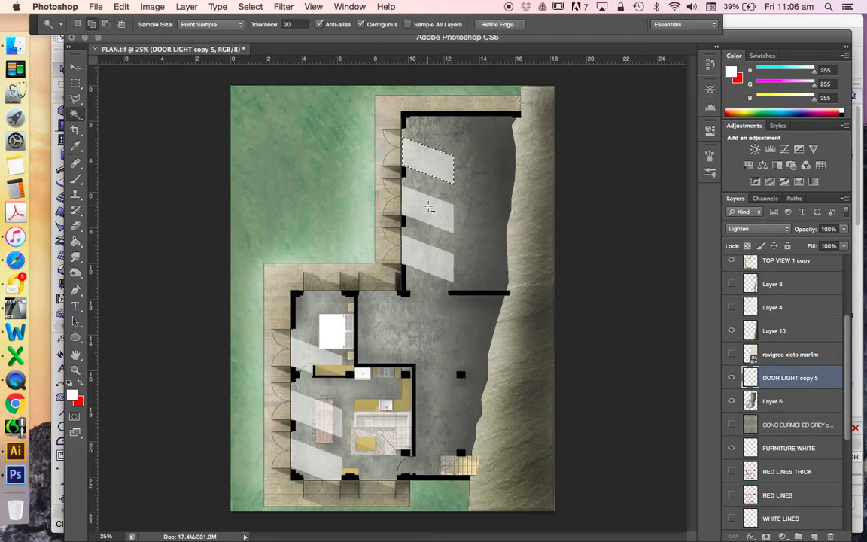
left_click(417, 201, "shift")
left_click(427, 256, "shift")
left_click(307, 359, "shift")
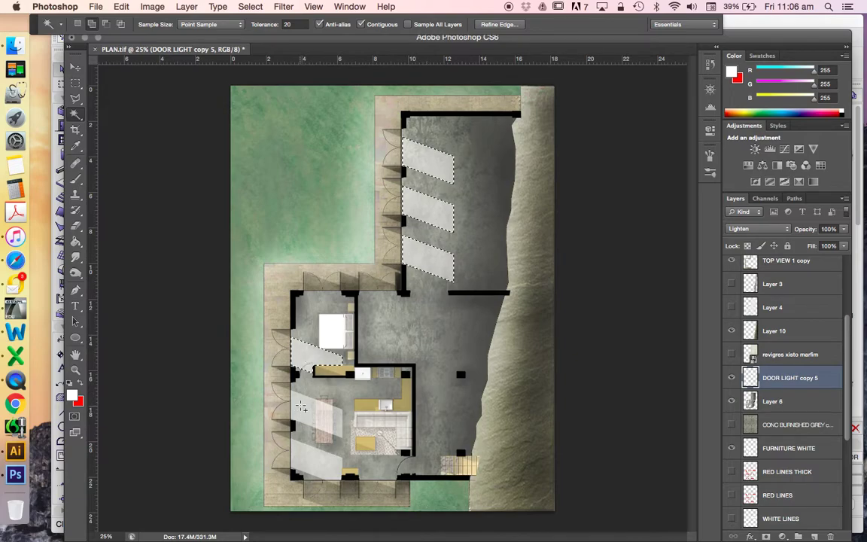
left_click(316, 412, "shift")
left_click(316, 455, "shift")
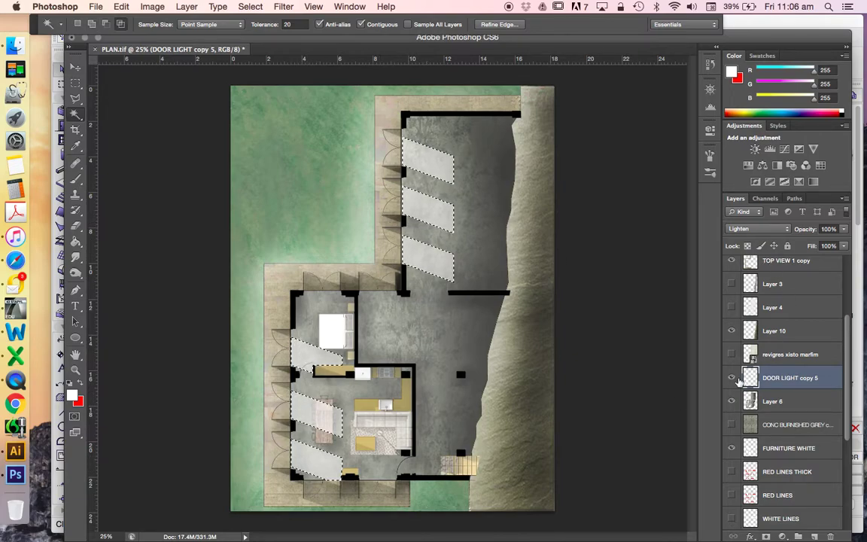
Hide DOOR LIGHT copy 5 and raise Layer 6's brightness to 38 inside the selection
left_click(731, 377)
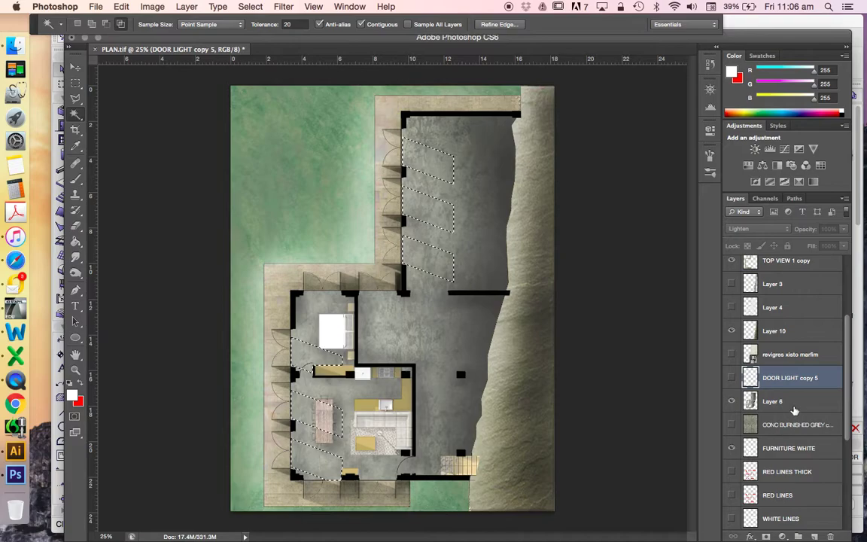
left_click(767, 401)
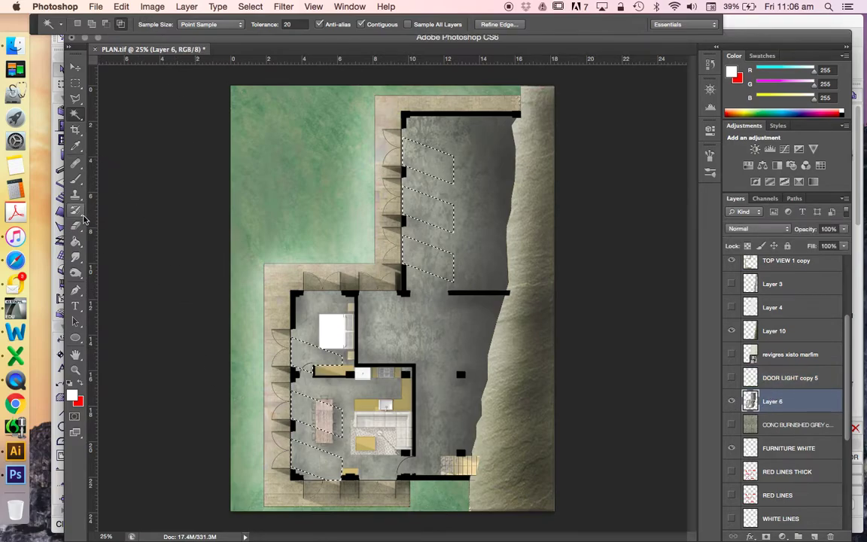
left_click(152, 7)
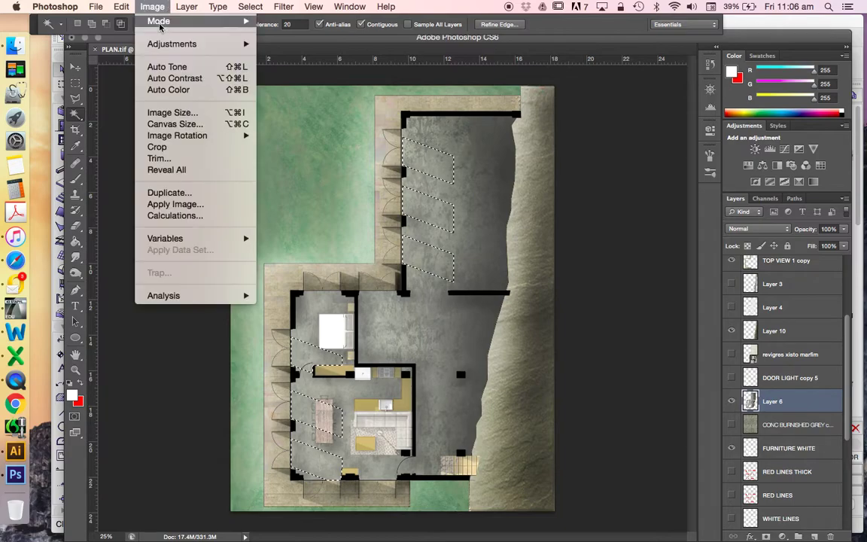
mouse_move(159, 44)
left_click(313, 45)
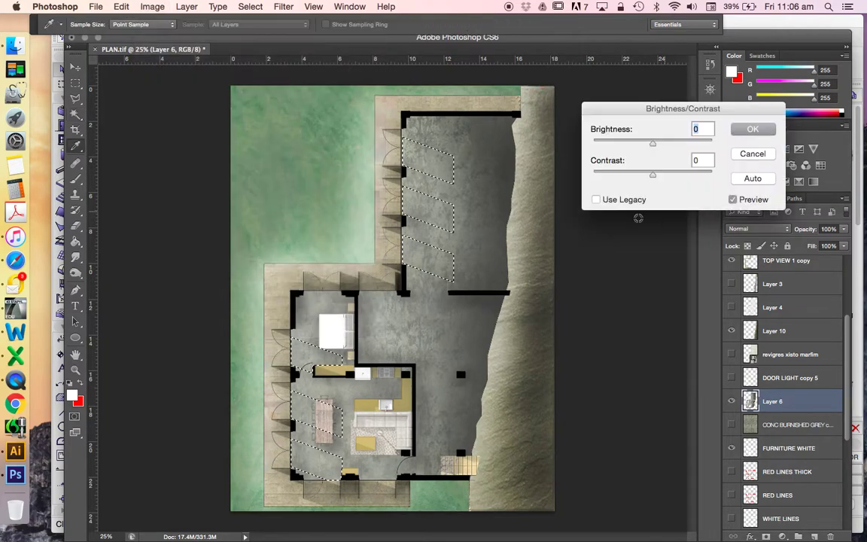
left_click_drag(654, 149, 662, 141)
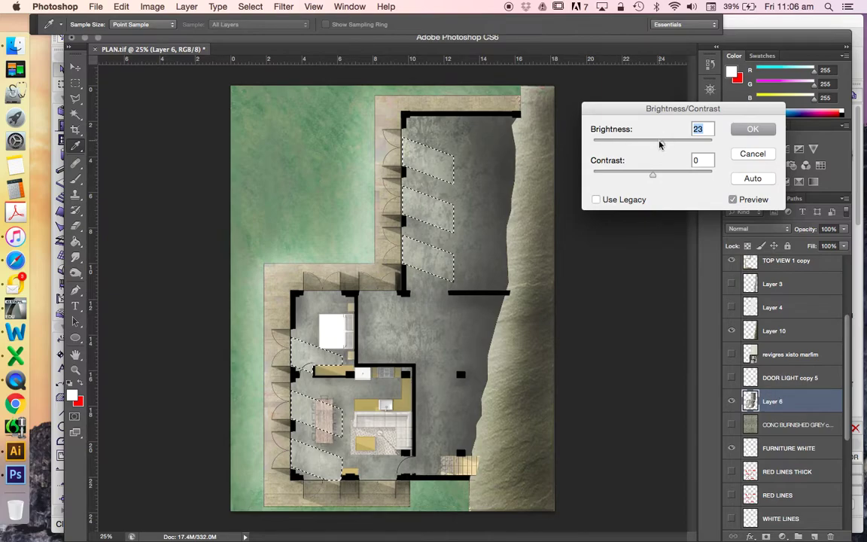
left_click_drag(659, 143, 668, 145)
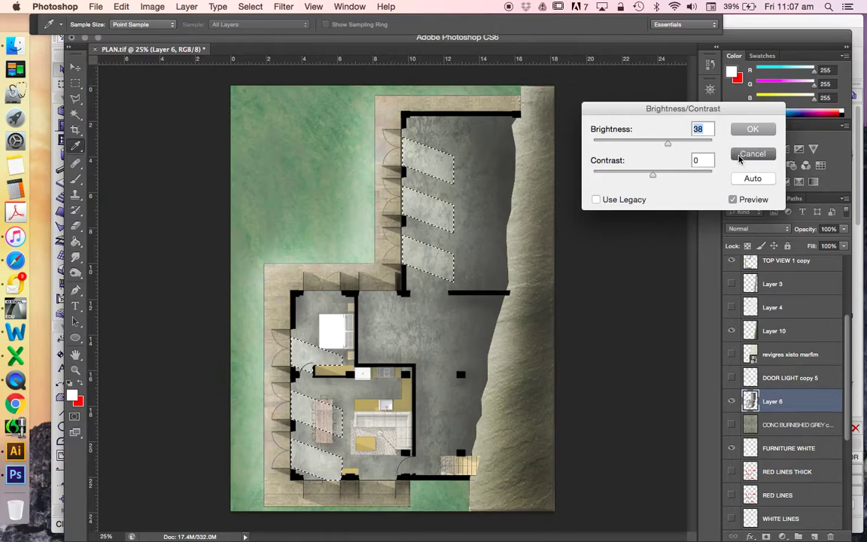
key("Return")
Increase Lightness of the selected floor patches with Hue/Saturation
left_click(152, 6)
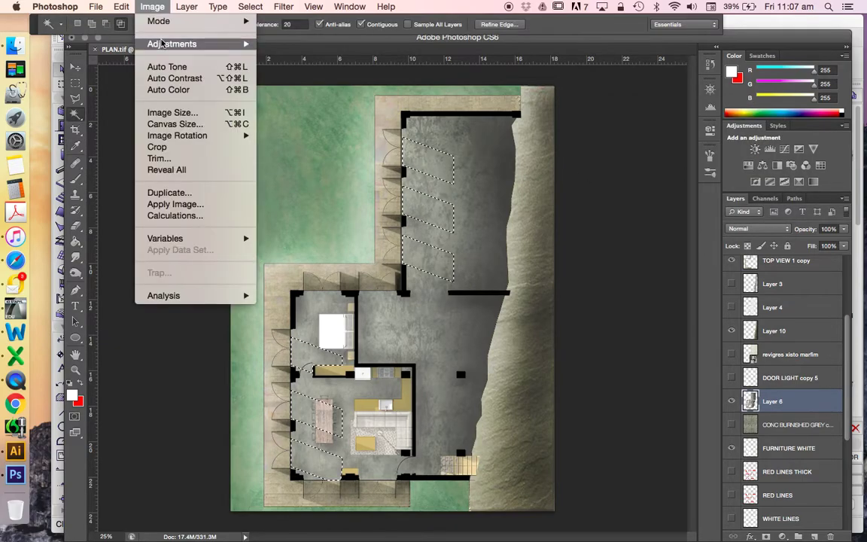
left_click_drag(145, 42, 302, 112)
left_click_drag(645, 326, 663, 326)
left_click(788, 218)
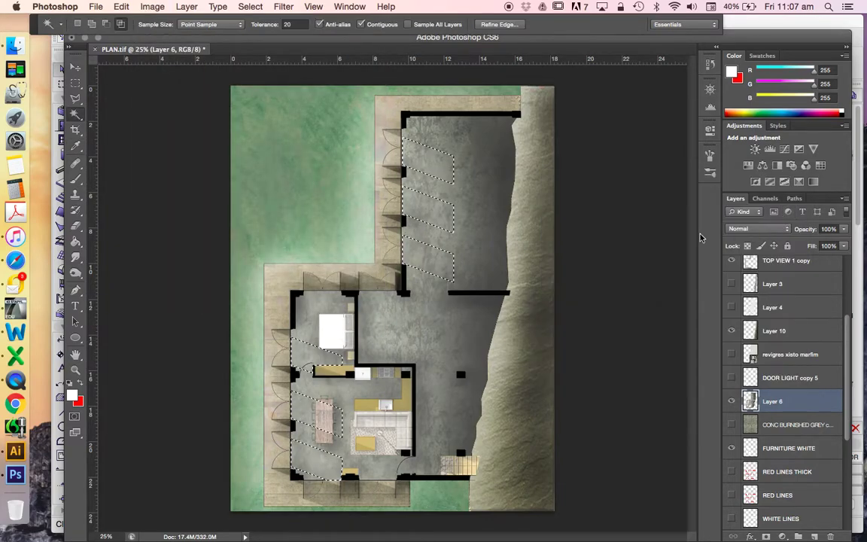
Select the Dodge tool and enlarge its soft brush to a very large size
mouse_move(76, 256)
left_mouse_down()
mouse_move(130, 276)
mouse_move(77, 276)
mouse_move(74, 269)
mouse_move(112, 282)
mouse_move(121, 270)
left_mouse_up()
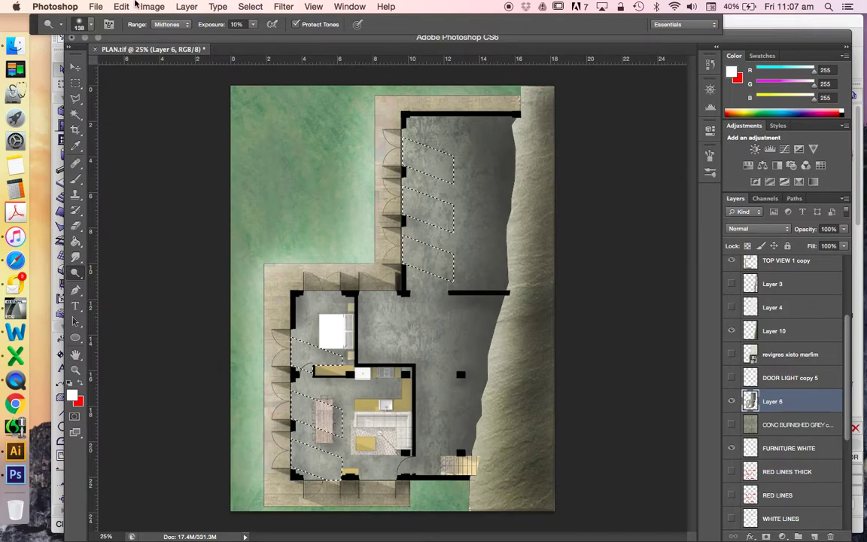
left_click(91, 25)
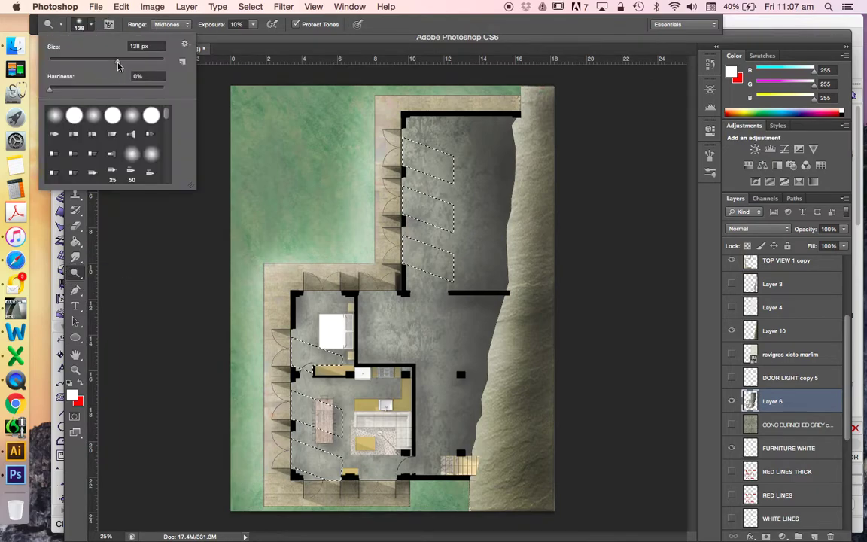
left_click_drag(117, 62, 159, 66)
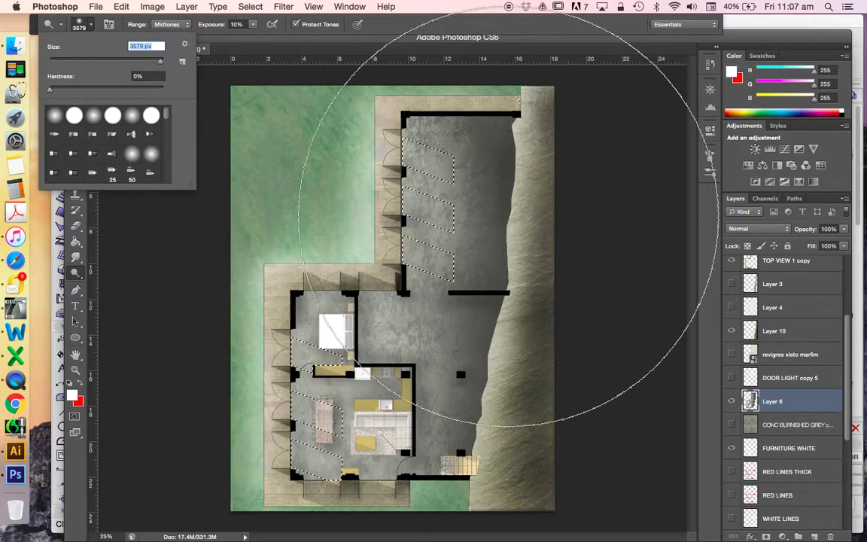
key("Return")
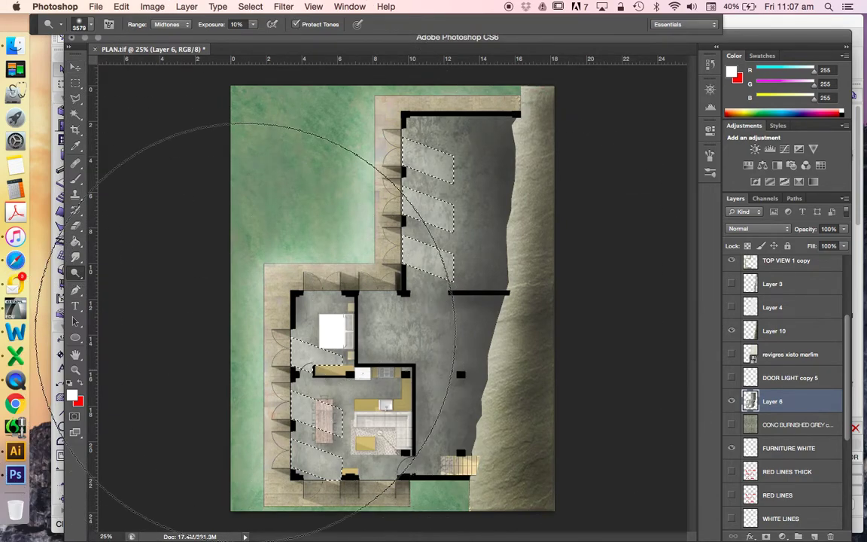
Clear the selection, show DOOR LIGHT copy 5 again, and set its opacity to 49%
left_click(75, 69)
key("super+d")
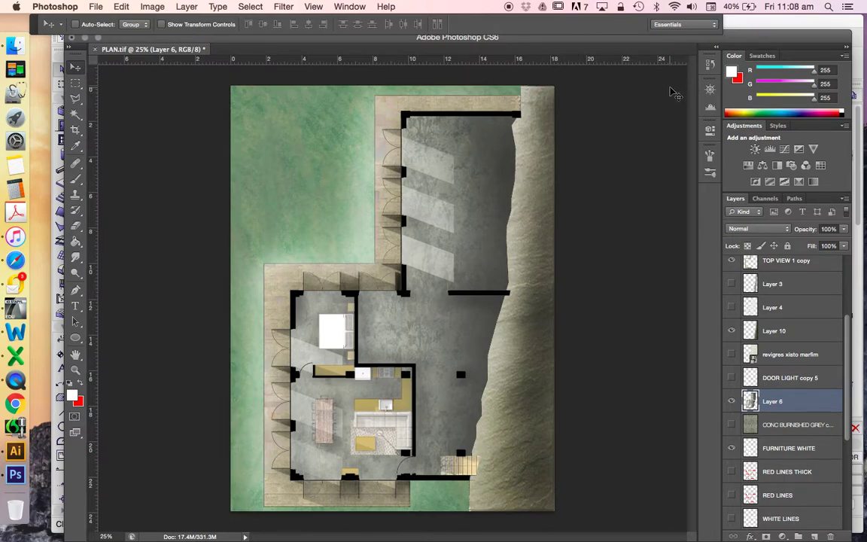
key("super+z")
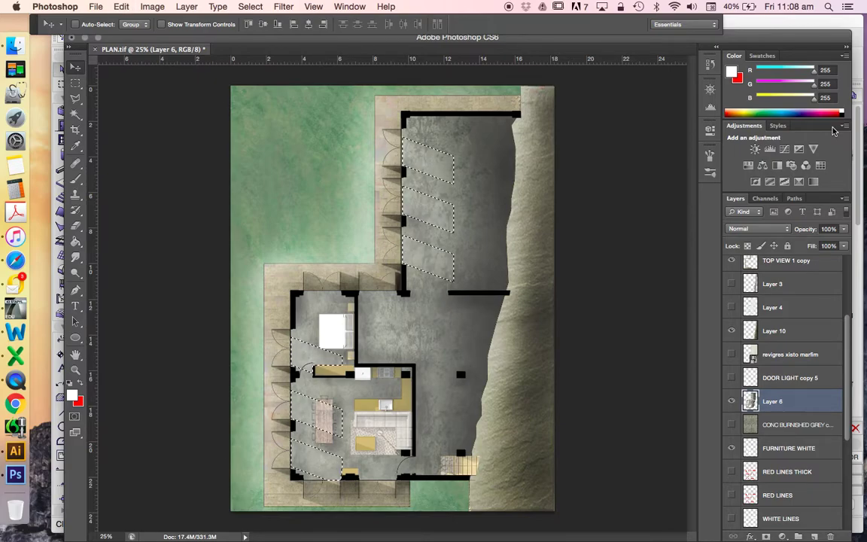
key("super+z")
key("super+z")
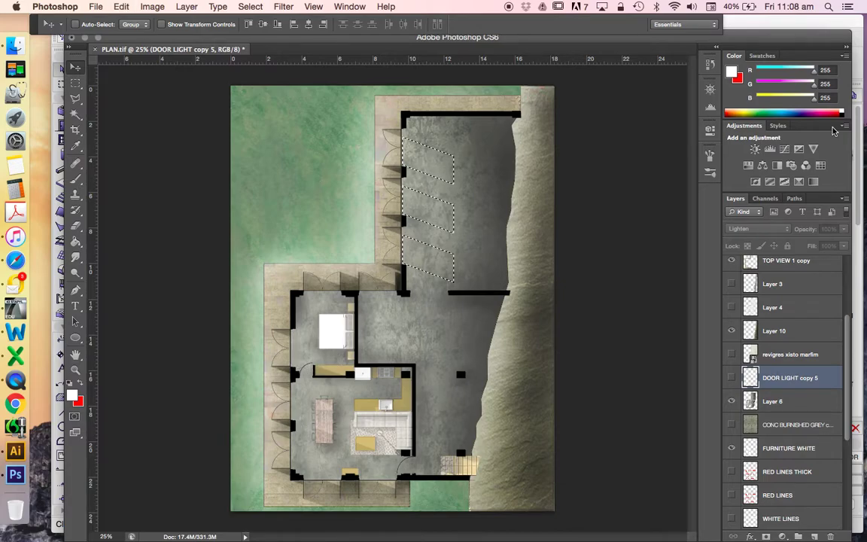
key("super+z")
left_click(732, 378)
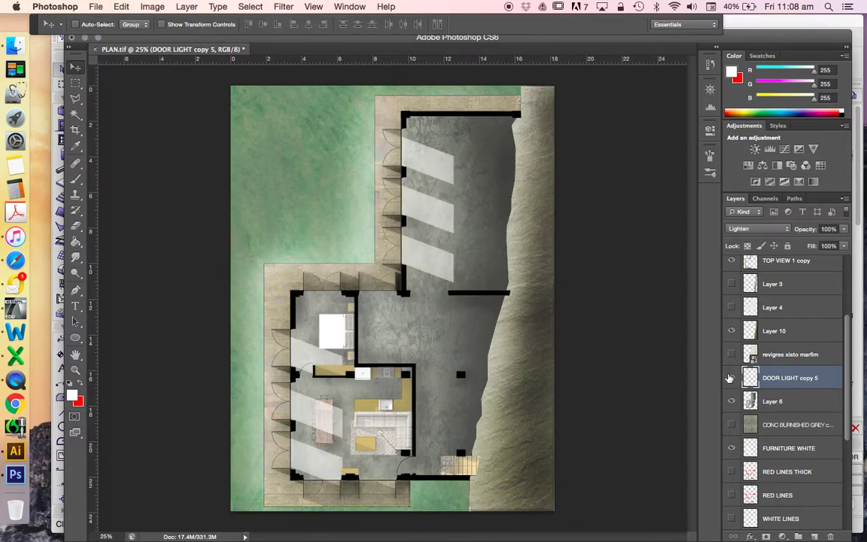
left_click_drag(844, 229, 815, 244)
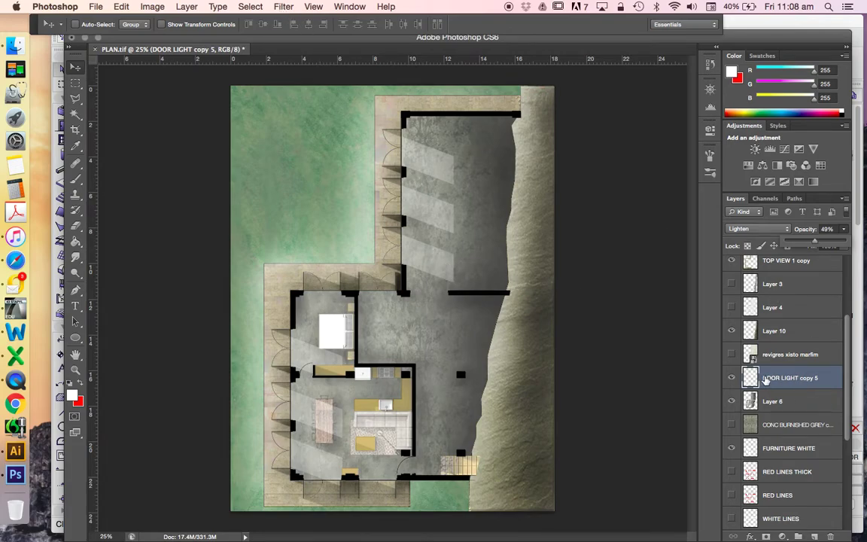
Apply a Gaussian Blur of about 9.3 pixels radius to the DOOR LIGHT copy 5 patches
left_click(282, 6)
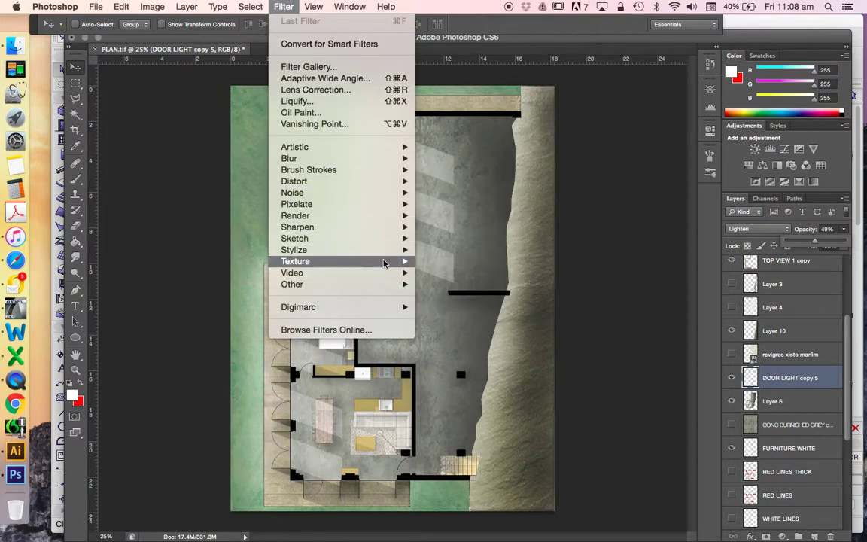
mouse_move(369, 286)
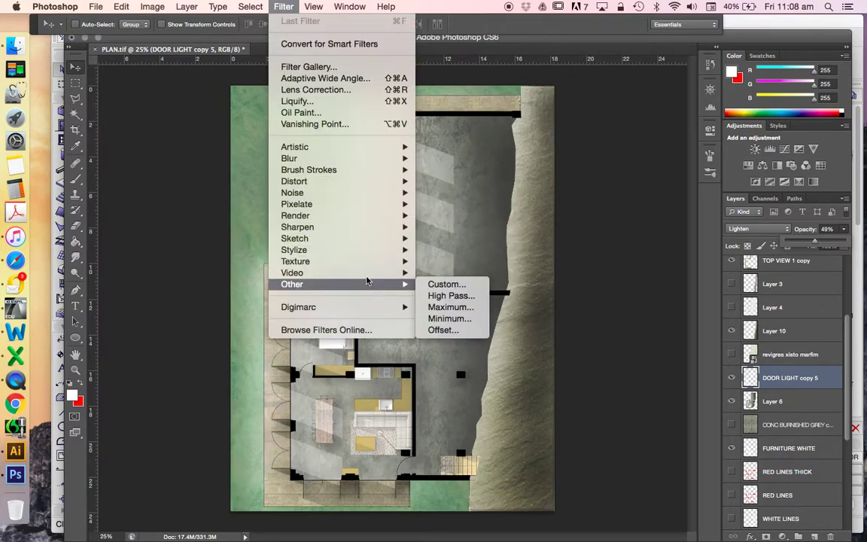
mouse_move(384, 164)
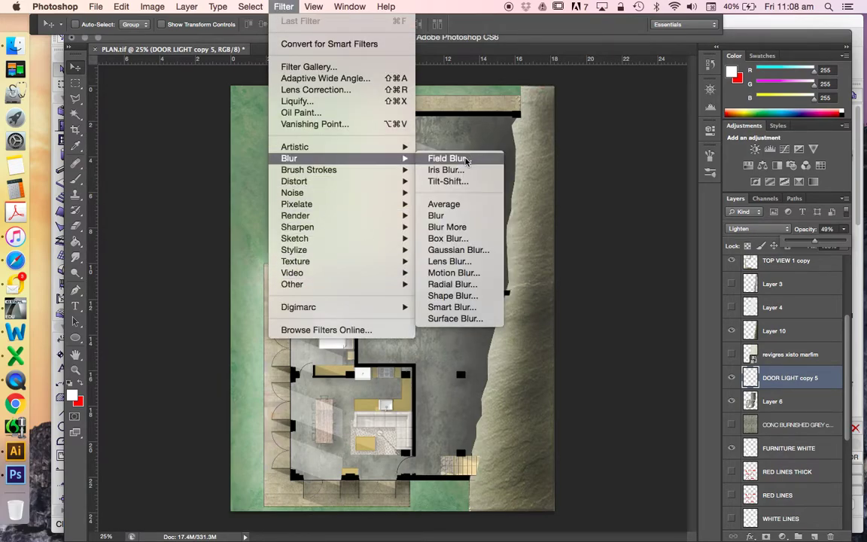
left_click(468, 256)
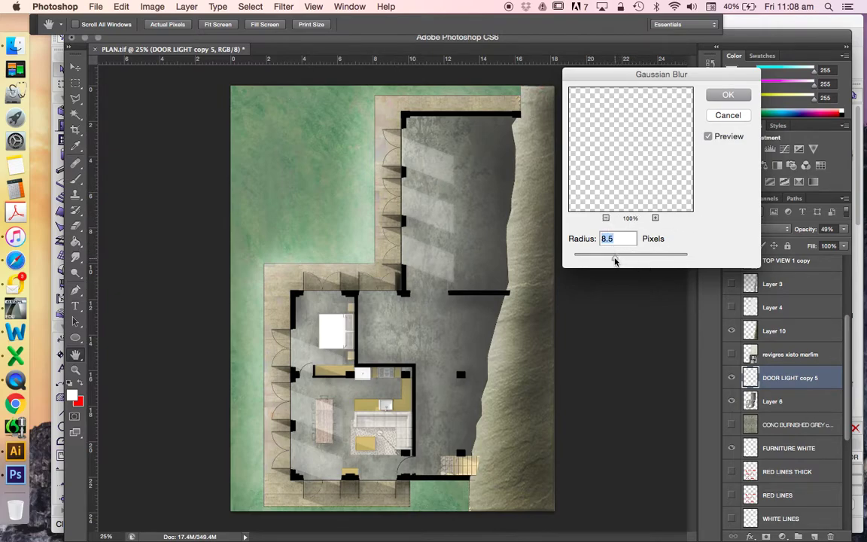
mouse_move(613, 259)
left_mouse_down()
mouse_move(630, 260)
mouse_move(583, 256)
mouse_move(623, 262)
left_mouse_up()
left_click_drag(622, 259, 617, 261)
left_click(727, 95)
key("v")
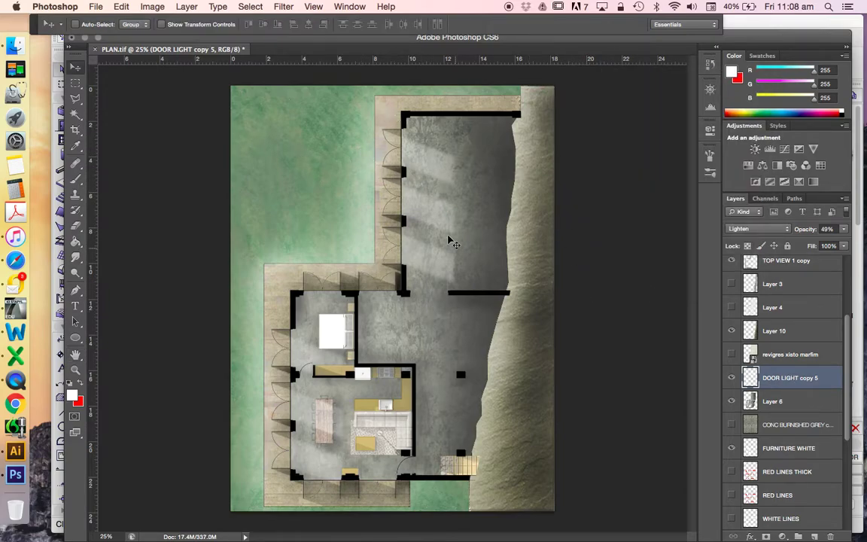
Lasso a four-sided patch, copy it to new Layer 11, and move it toward the double doors
key("l")
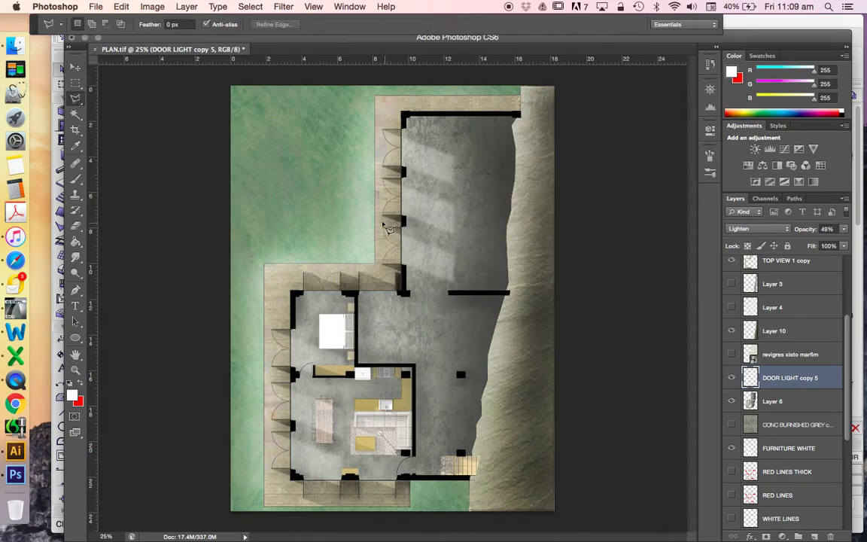
left_click(383, 222)
left_click(478, 250)
left_click(471, 302)
left_click(374, 267)
left_click(383, 222)
left_click(187, 6)
mouse_move(219, 22)
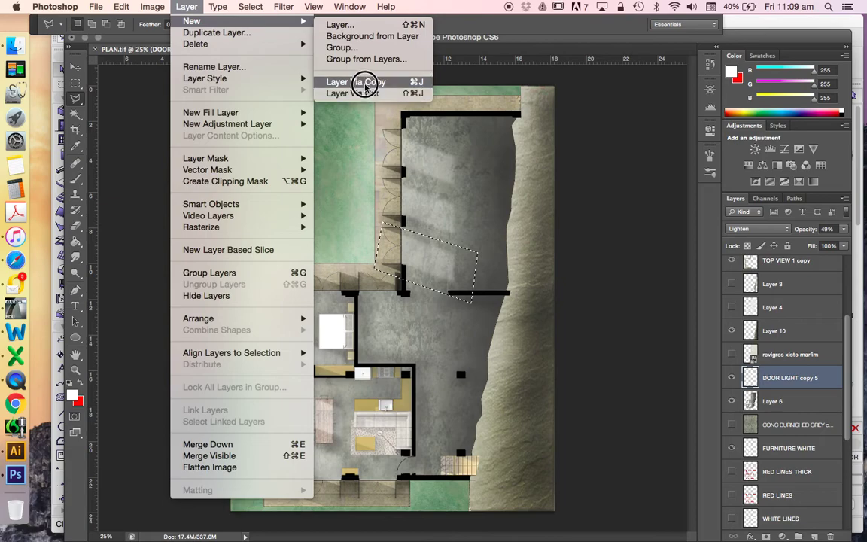
left_click(365, 82)
key("v")
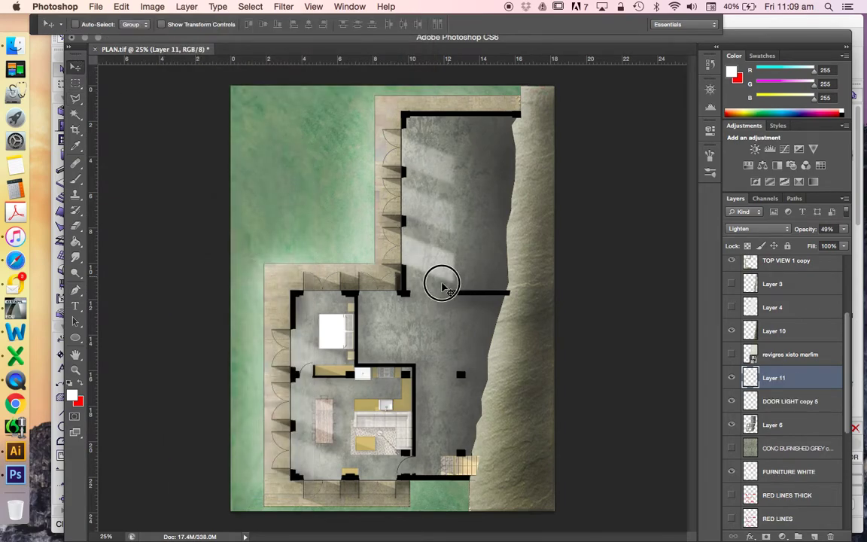
left_click_drag(440, 293, 404, 305)
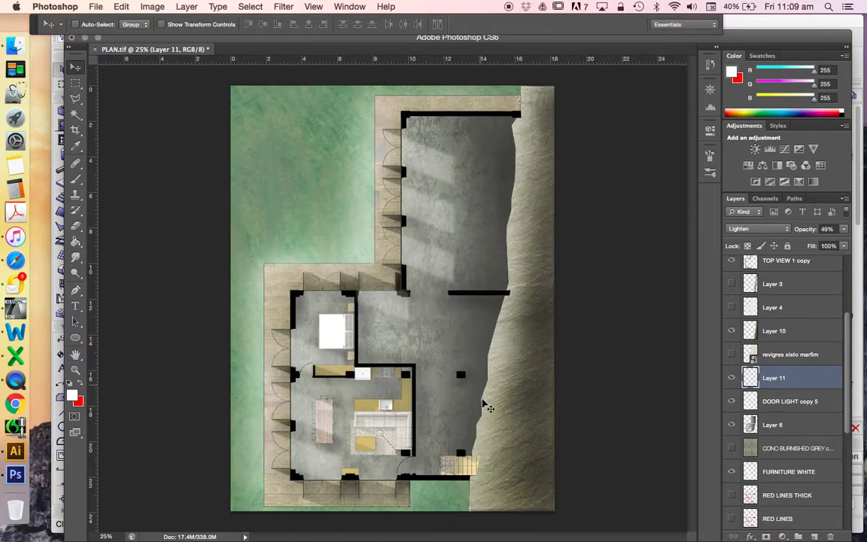
Zoom to 100% and scale Layer 11's patch to about 95% width and 72% height
left_click(76, 369)
left_click(362, 307)
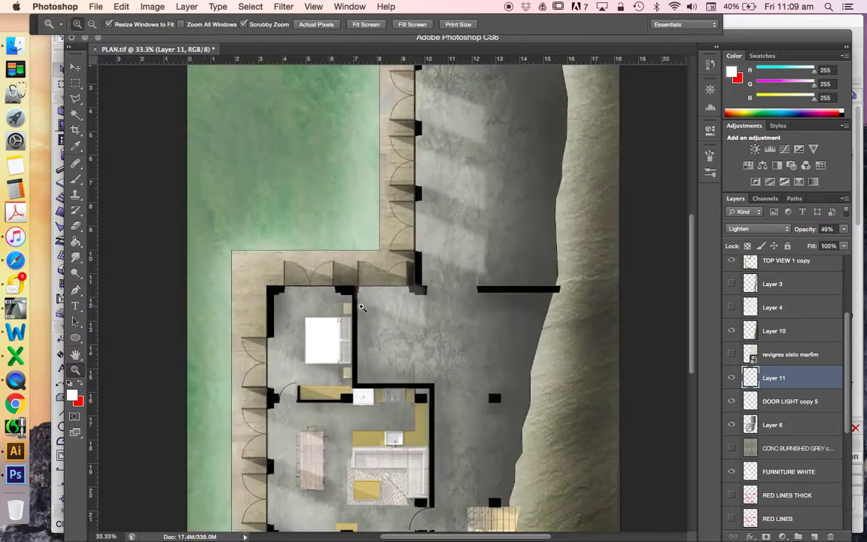
left_click(361, 307)
left_click(190, 157)
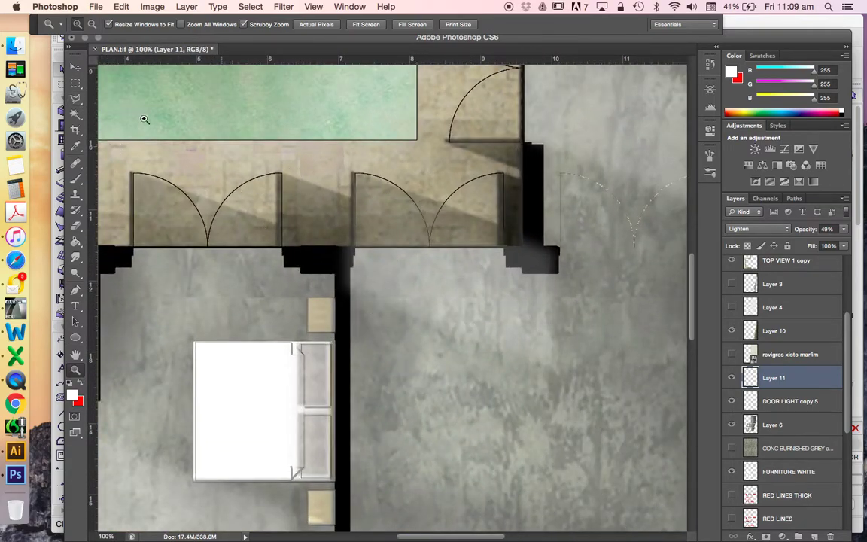
left_click(122, 7)
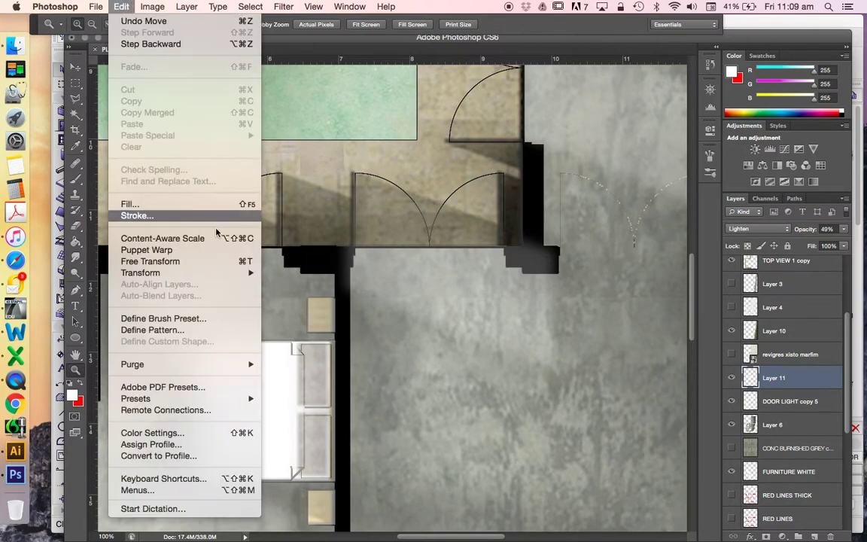
mouse_move(214, 271)
left_click(282, 293)
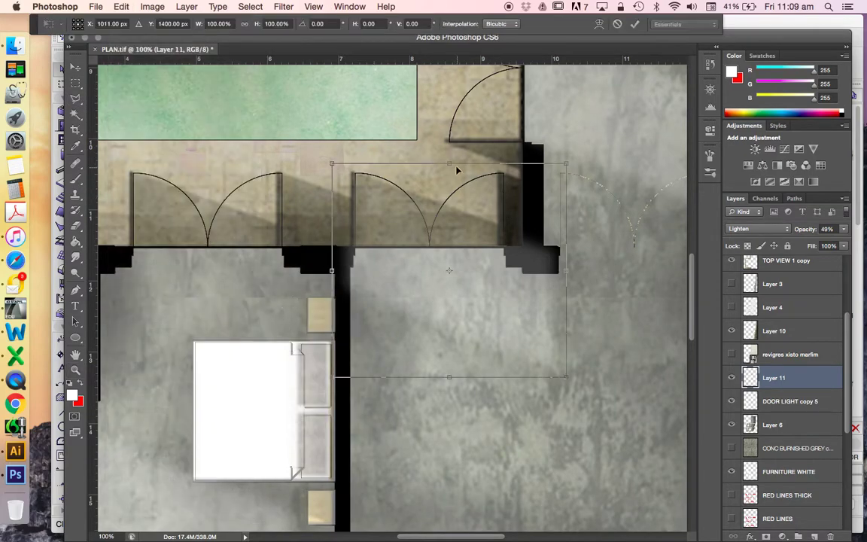
left_click_drag(450, 163, 447, 219)
left_click_drag(331, 299, 398, 304)
left_click(74, 66)
left_click(540, 196)
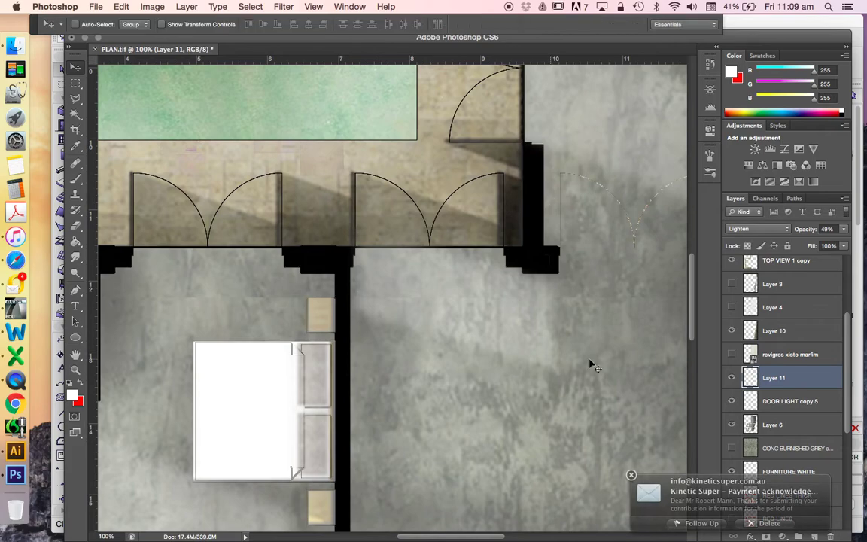
left_click(630, 476)
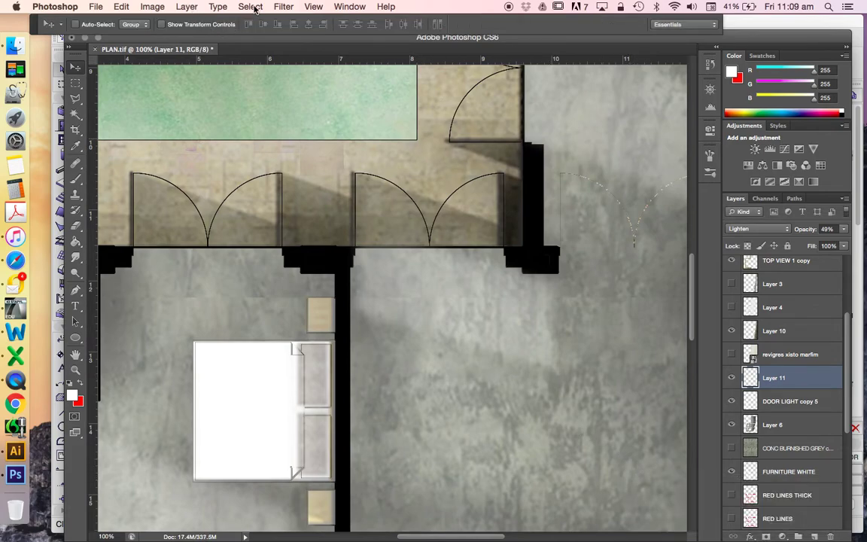
Duplicate the light patch via Layer via Copy and shift it 3.12 cm left below the bedroom doors
left_click(187, 6)
mouse_move(197, 23)
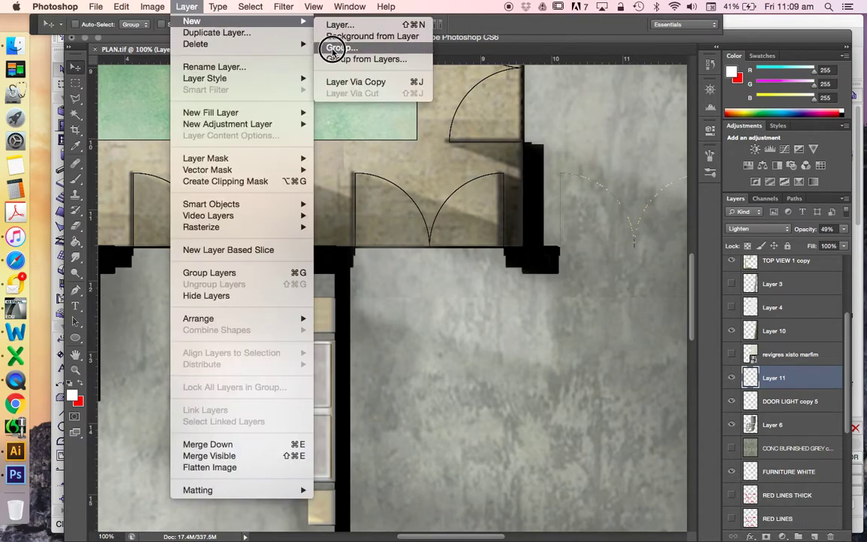
left_click(353, 81)
left_click_drag(536, 363, 322, 349)
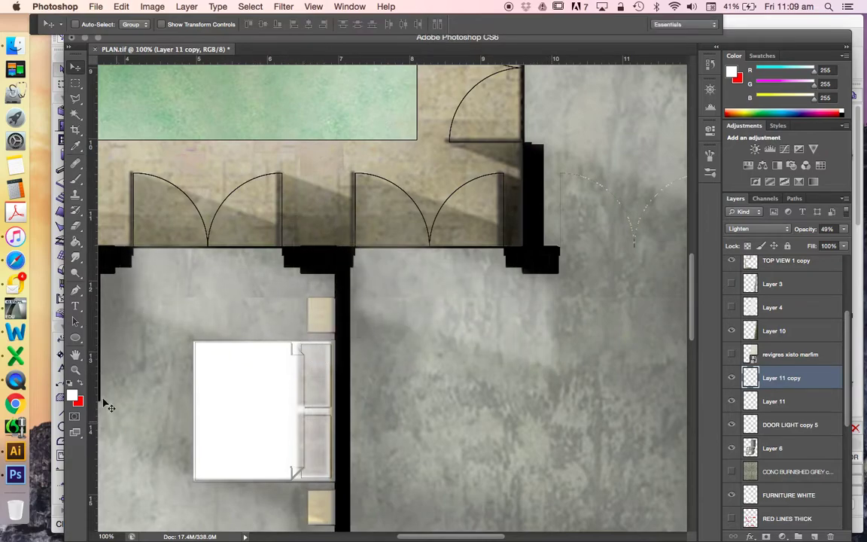
Zoom out to 16.7% so the whole floor plan is visible and centred
left_click(77, 373)
left_click(92, 24)
left_click(325, 234)
left_click(512, 327)
left_click(512, 327)
left_click(512, 328)
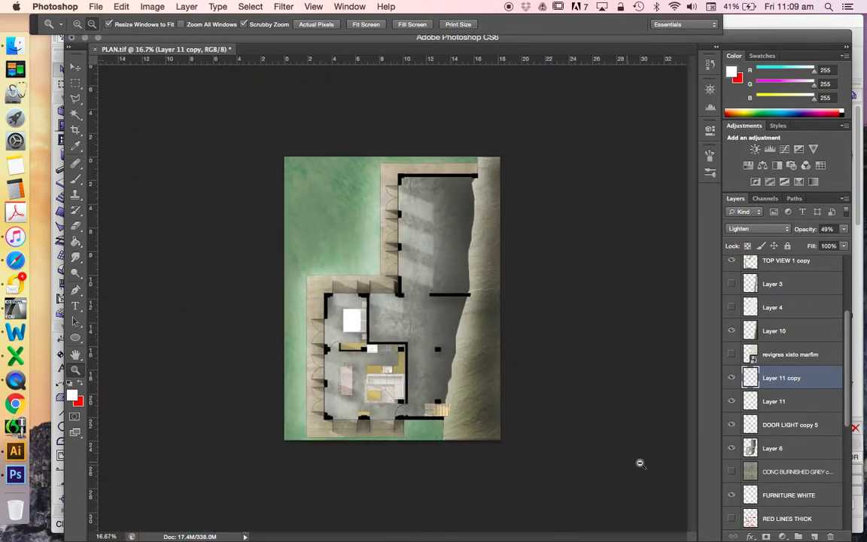